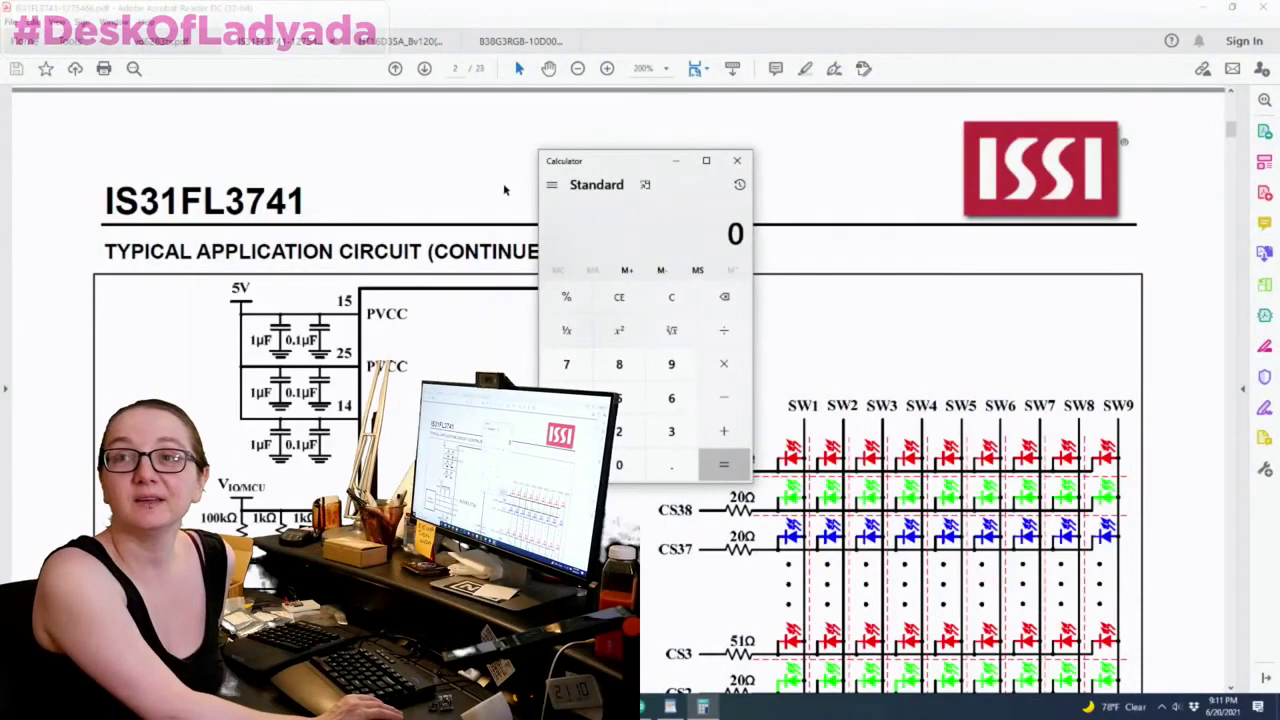
Step: Position the calculator beside the LED matrix circuit in the datasheet and calculate 100 × 0.1
{"action": "left_click_drag", "start_coordinate": [612, 176], "coordinate": [457, 171]}
{"action": "scroll", "coordinate": [946, 280], "scroll_direction": "down", "scroll_amount": 3}
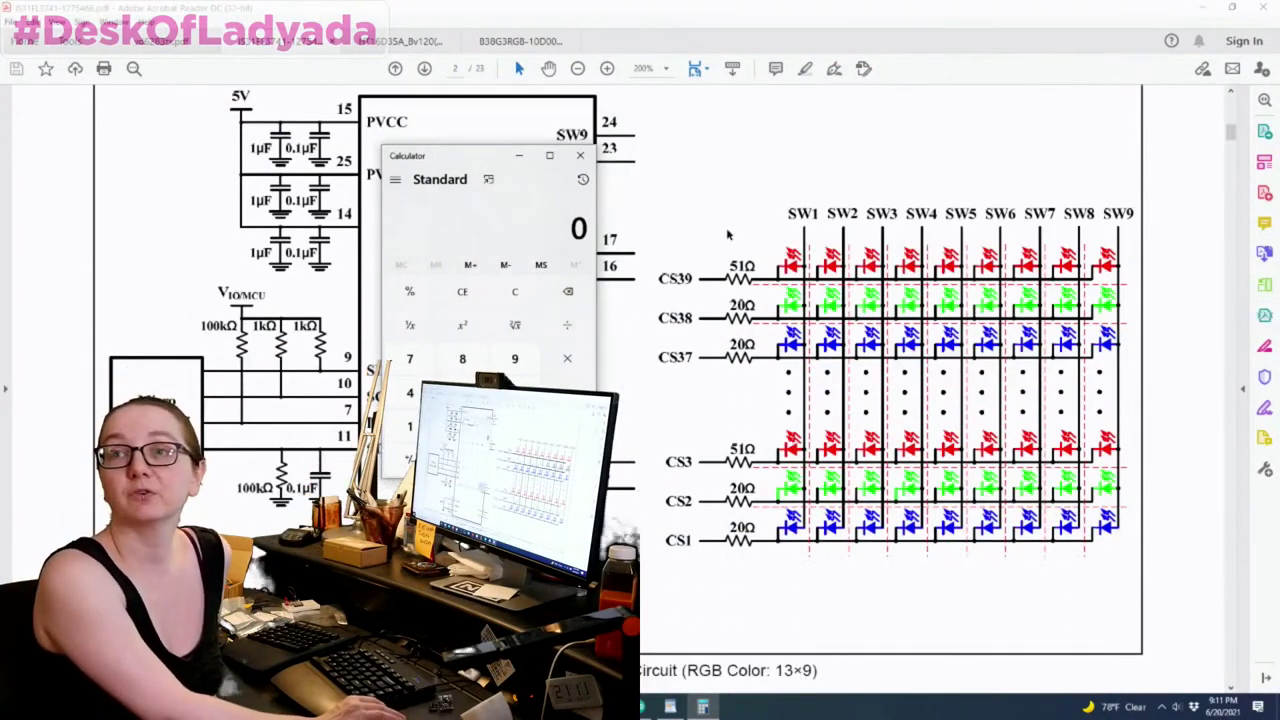
{"action": "scroll", "coordinate": [717, 301], "scroll_direction": "up", "scroll_amount": 1}
{"action": "left_click_drag", "start_coordinate": [472, 156], "coordinate": [824, 151]}
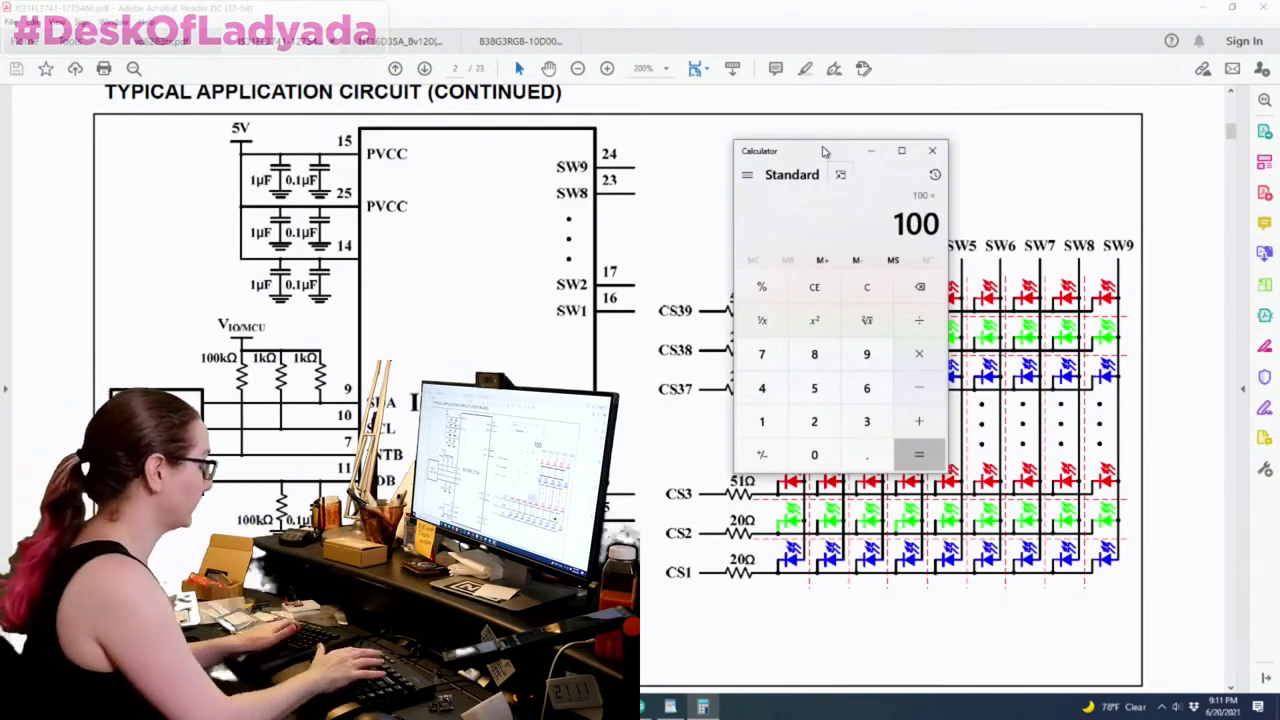
{"action": "type", "text": ".1"}
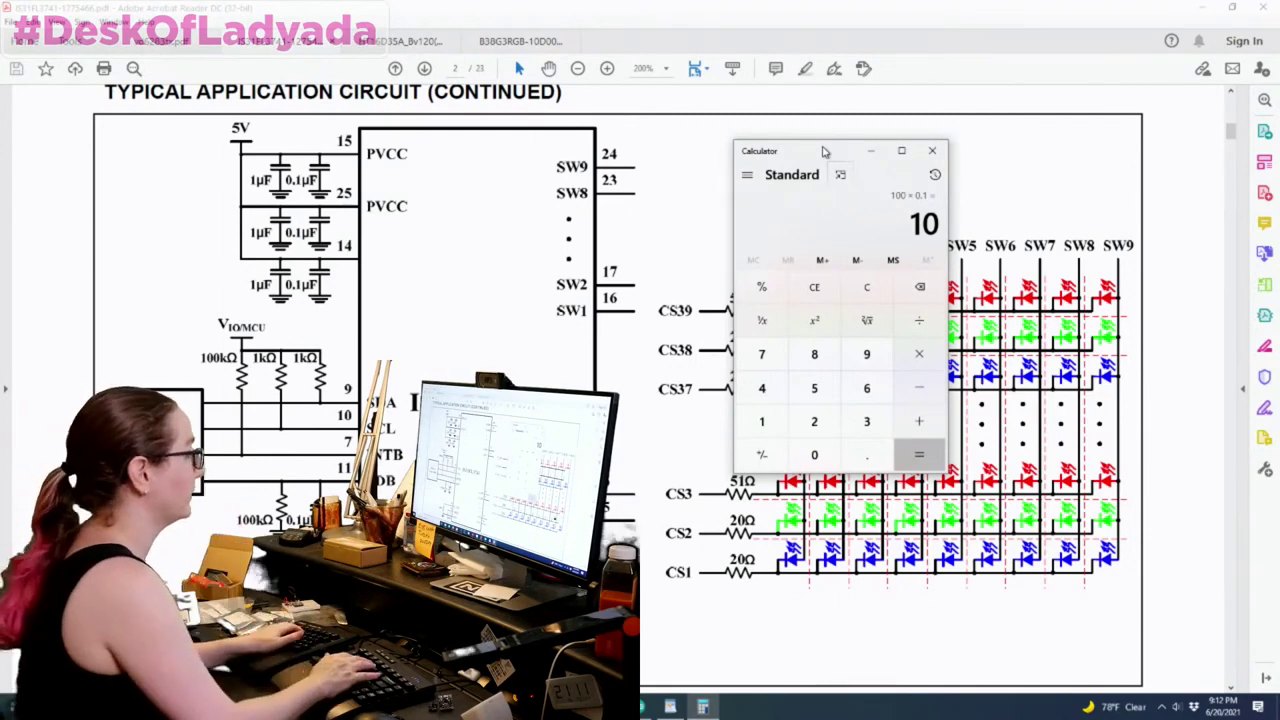
Step: Calculate 100 × 0.04, add 2 to the result, and close the calculator
{"action": "type", "text": "100"}
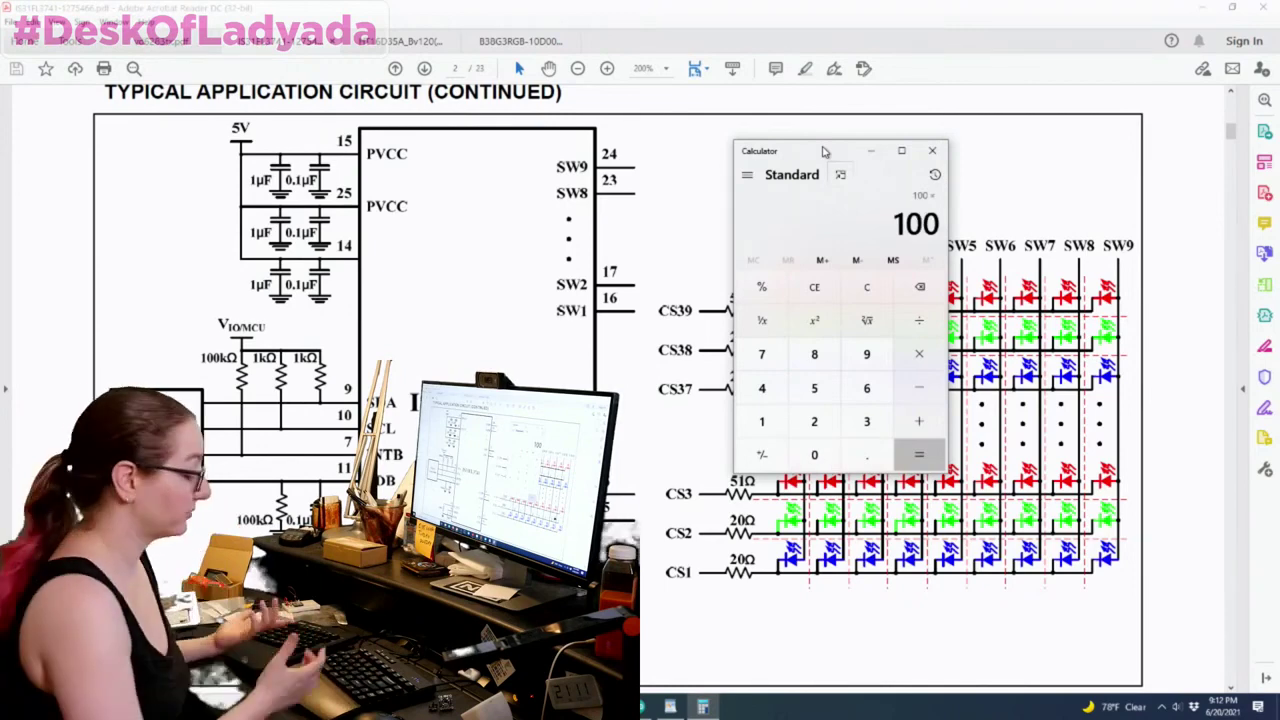
{"action": "type", "text": "*.04"}
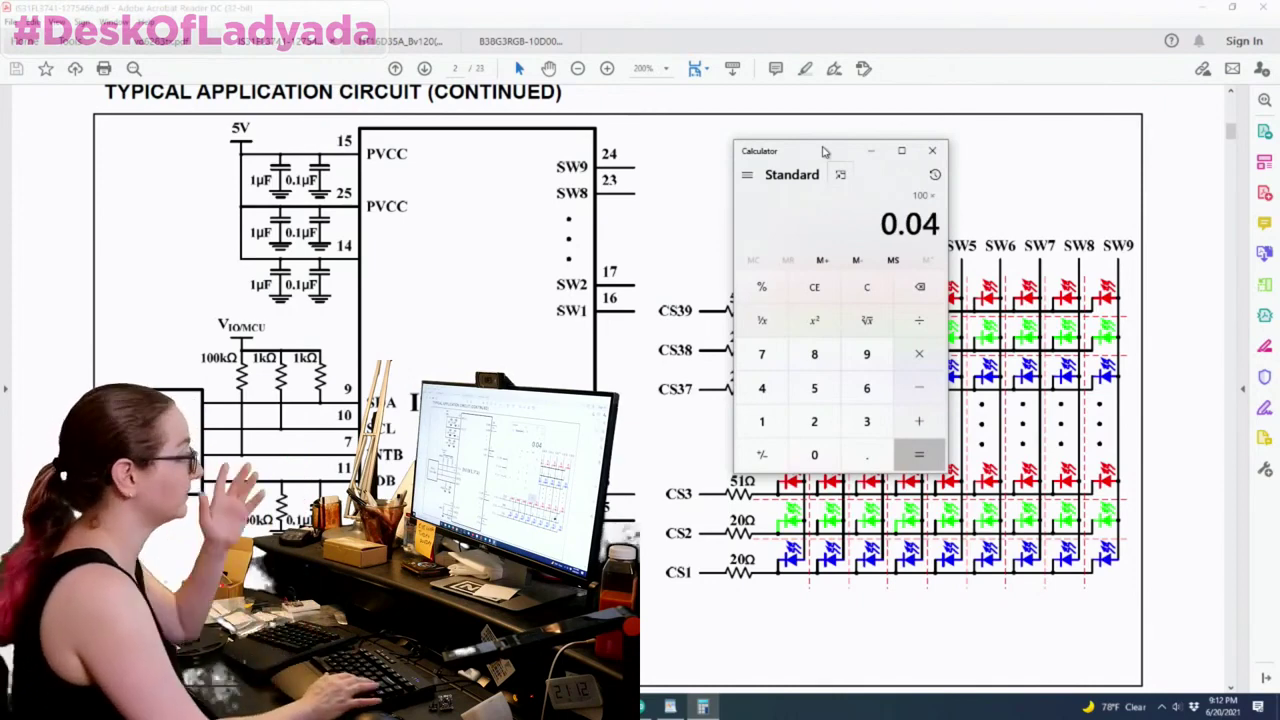
{"action": "key", "text": "Return"}
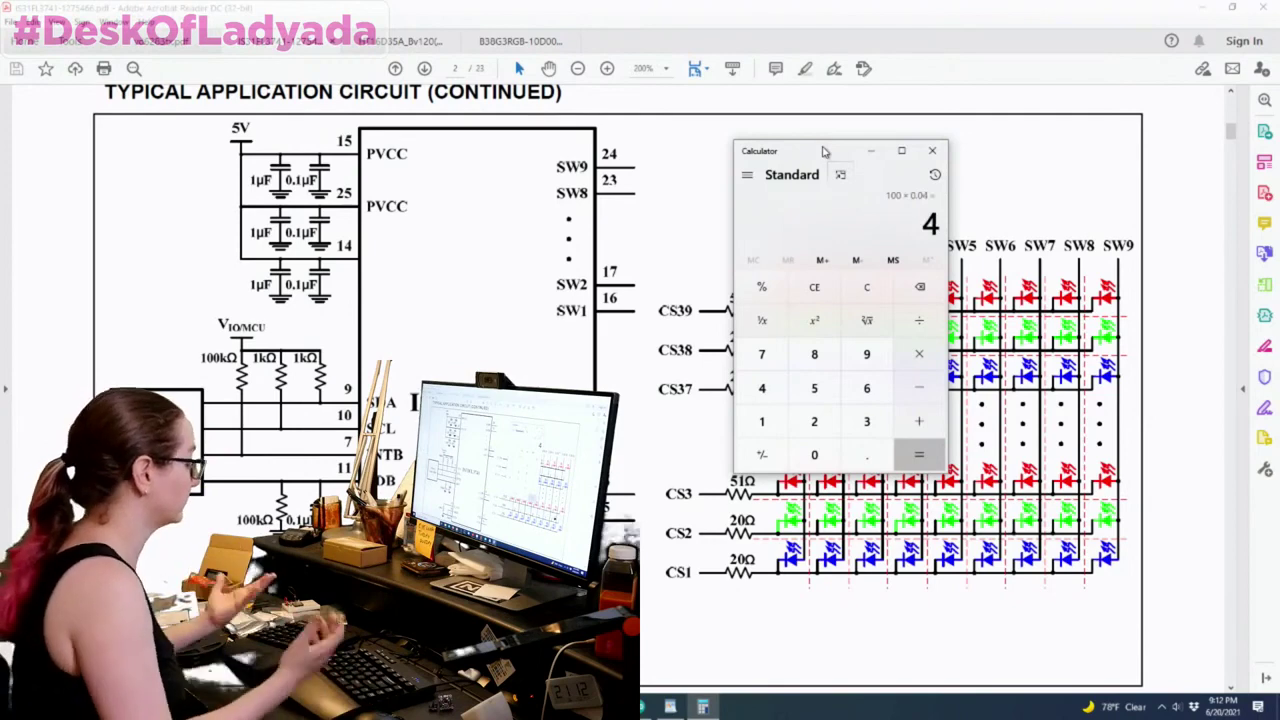
{"action": "type", "text": "/2"}
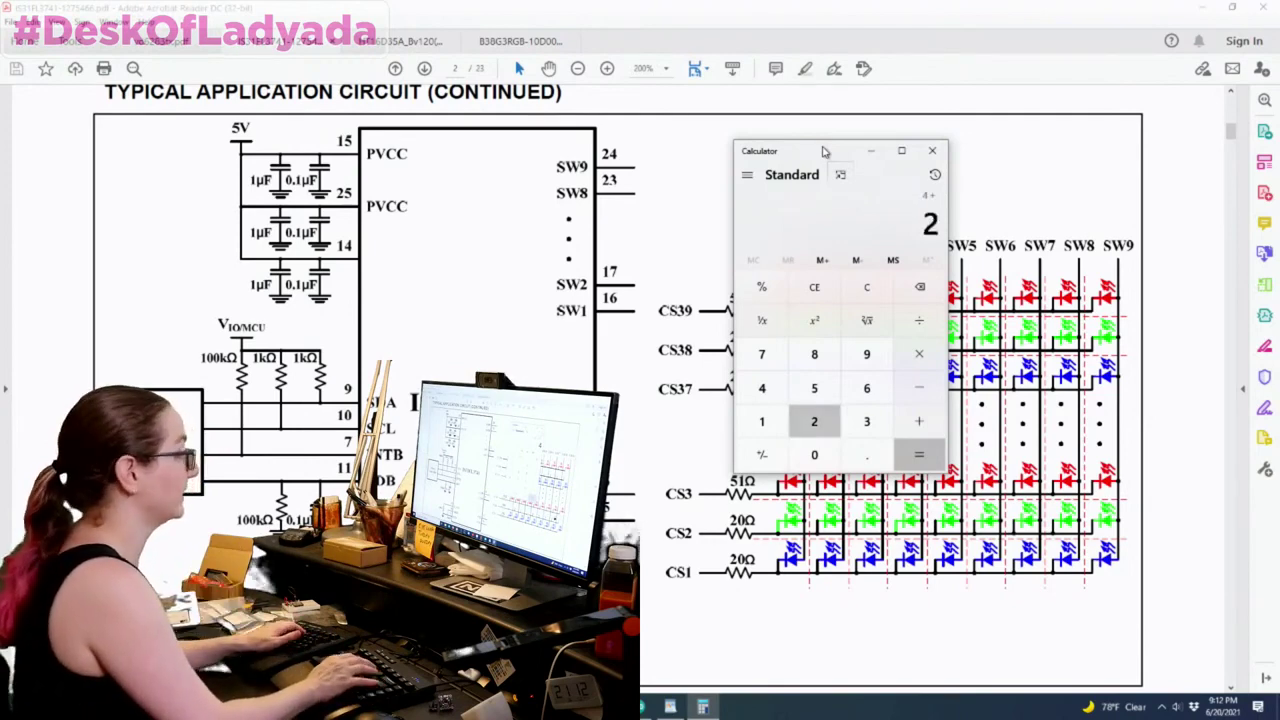
{"action": "key", "text": "Return"}
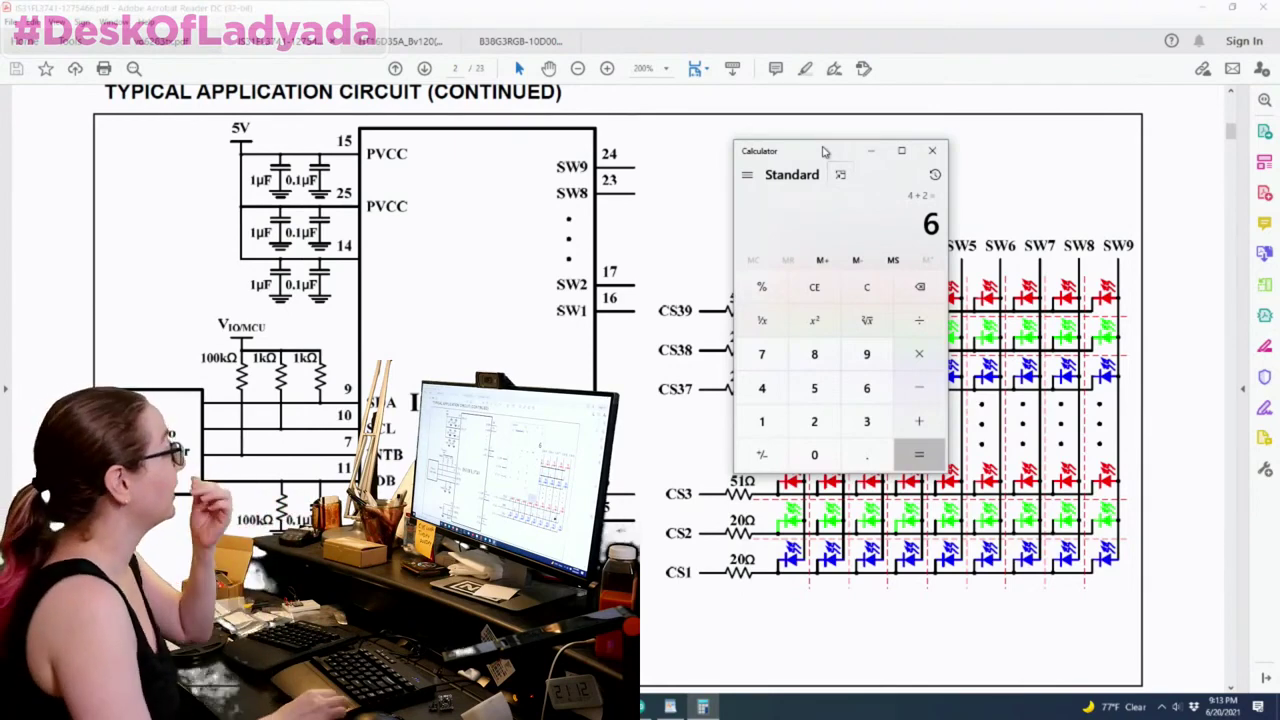
{"action": "left_click", "coordinate": [931, 151]}
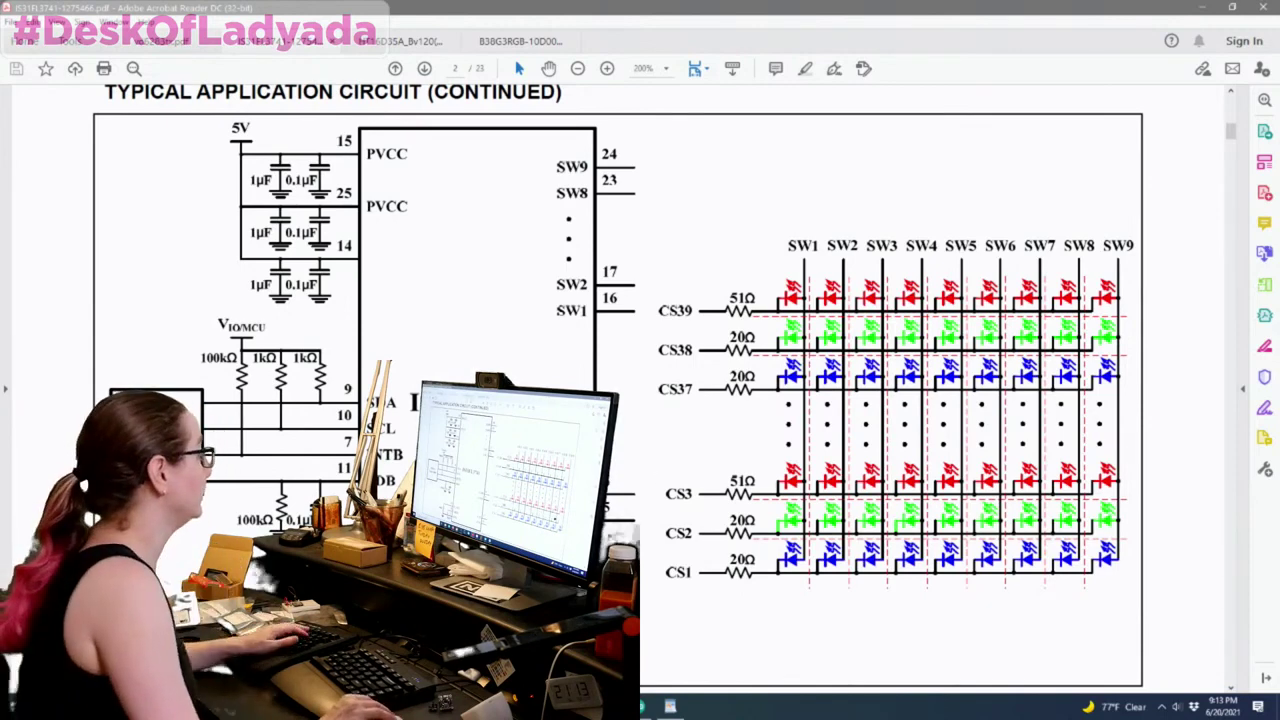
{"action": "key", "text": "alt+Tab"}
{"action": "left_click", "coordinate": [400, 107]}
{"action": "left_click", "coordinate": [400, 126]}
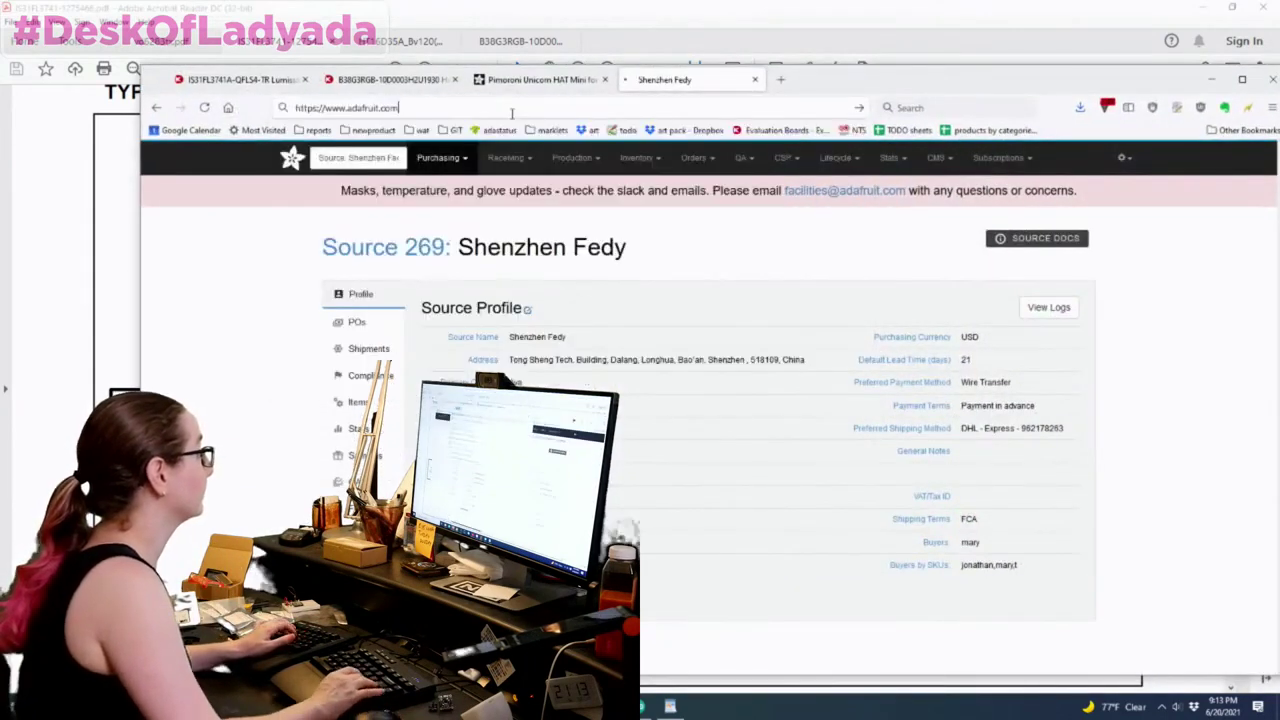
{"action": "left_click", "coordinate": [968, 223]}
{"action": "type", "text": "rgb "}
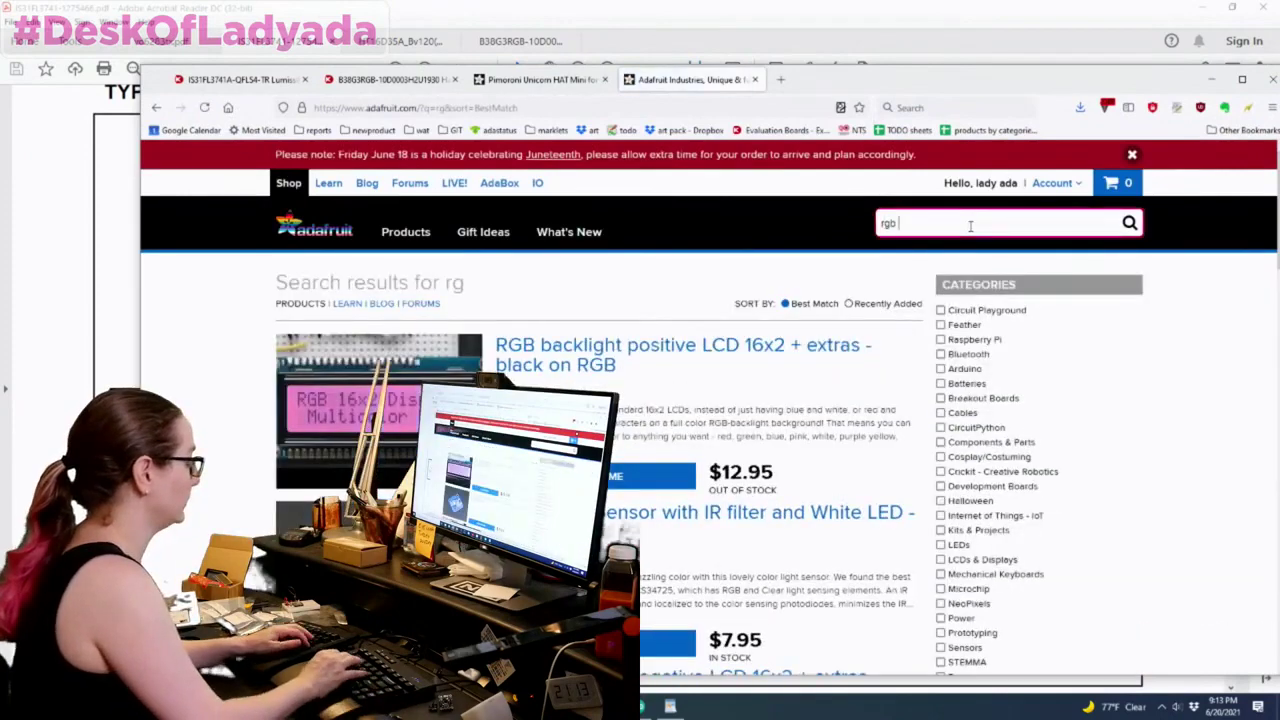
{"action": "type", "text": "5050"}
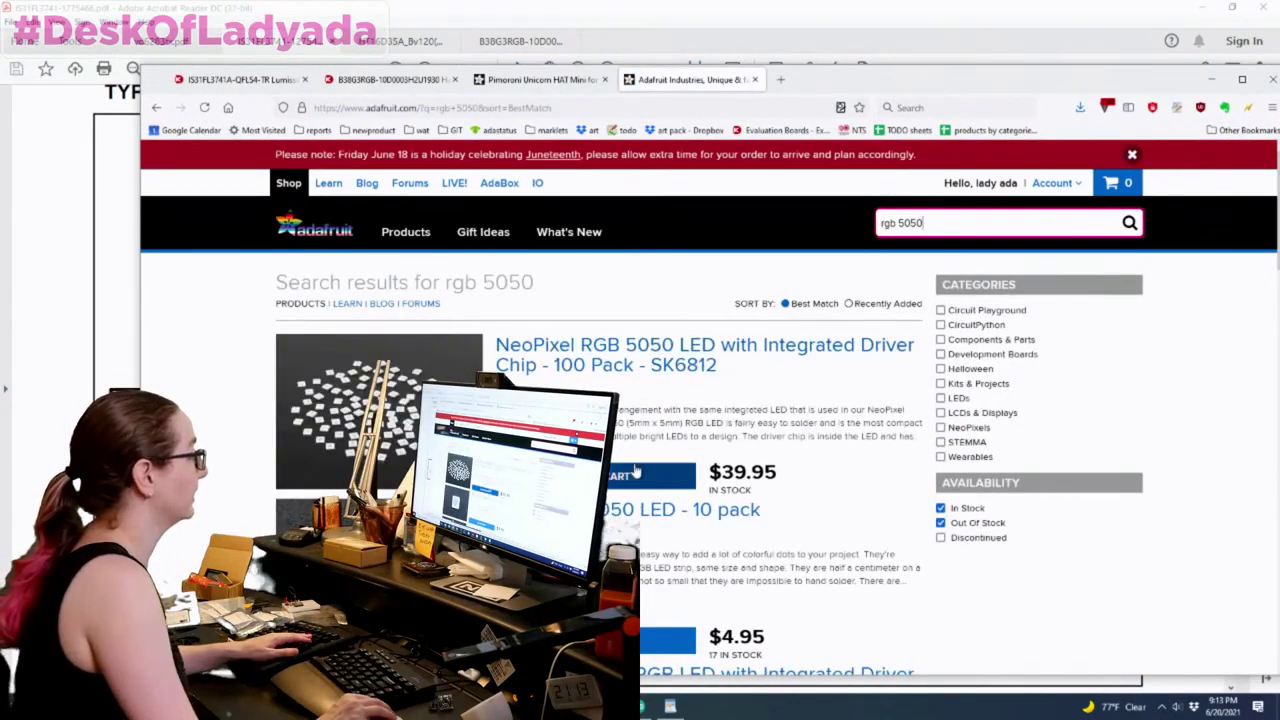
Step: View the SMT RGB 5050 LED - 10 pack product photo and compare it with the LED matrix circuit in the datasheet
{"action": "scroll", "coordinate": [663, 388], "scroll_direction": "down", "scroll_amount": 2}
{"action": "left_click", "coordinate": [660, 383]}
{"action": "scroll", "coordinate": [663, 388], "scroll_direction": "down", "scroll_amount": 2}
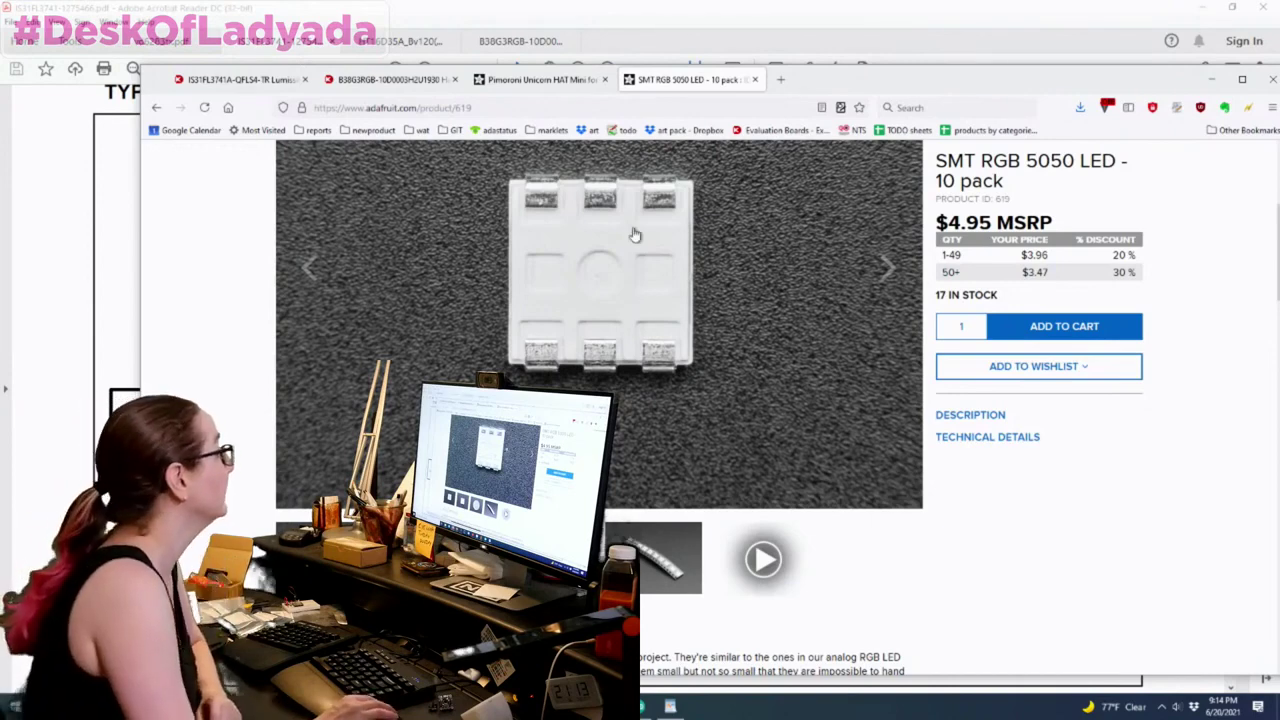
{"action": "key", "text": "alt+Tab"}
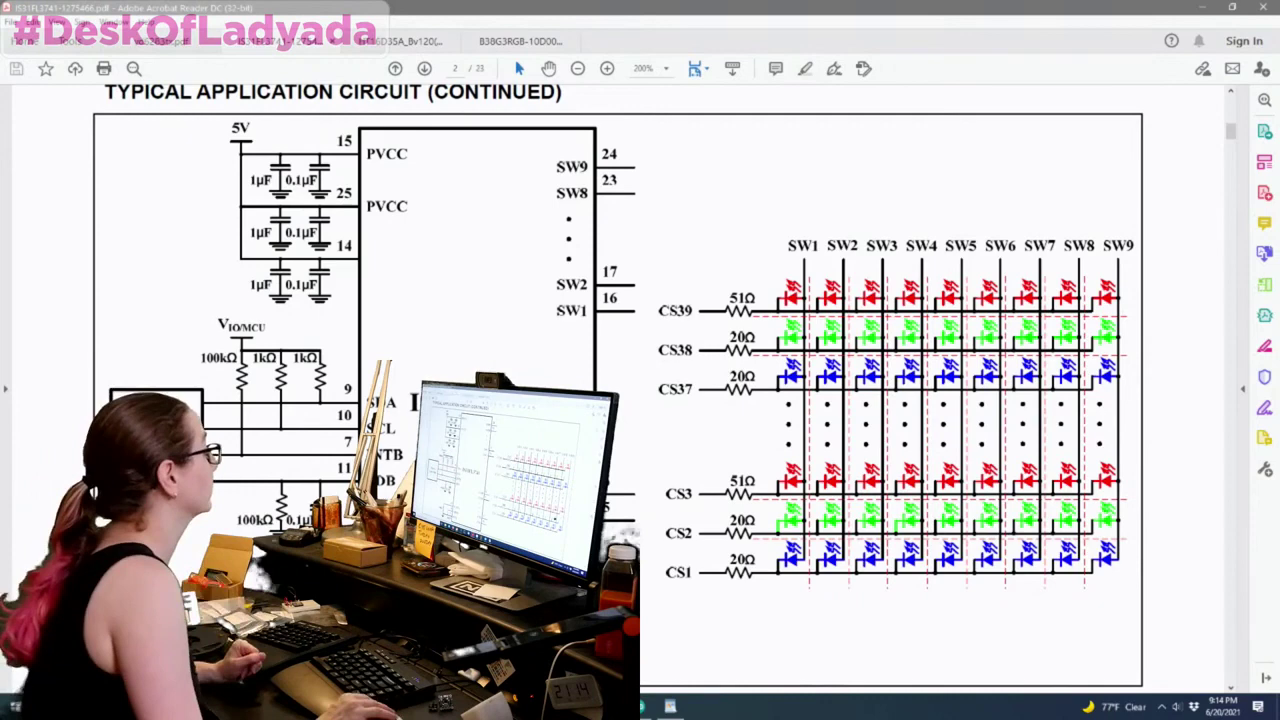
{"action": "key", "text": "alt+Tab"}
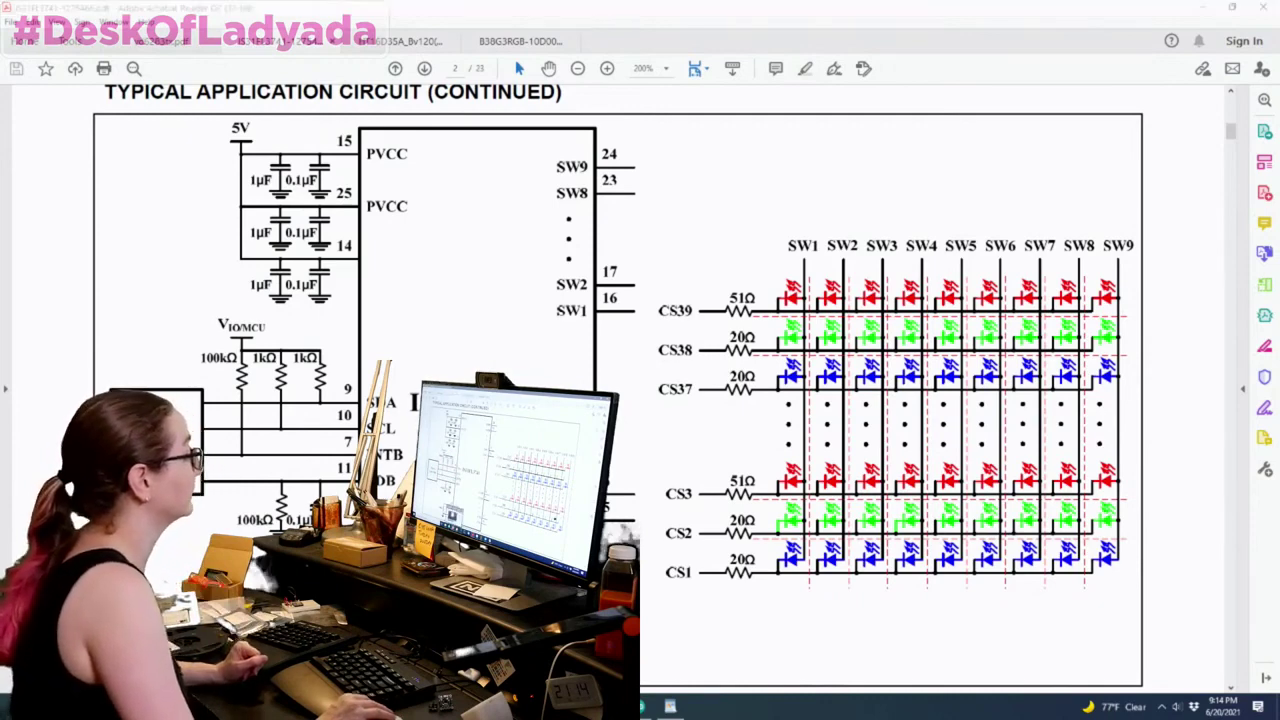
Step: Search the Adafruit shop for "comon anod"
{"action": "scroll", "coordinate": [985, 400], "scroll_direction": "up", "scroll_amount": 5}
{"action": "left_click", "coordinate": [985, 223]}
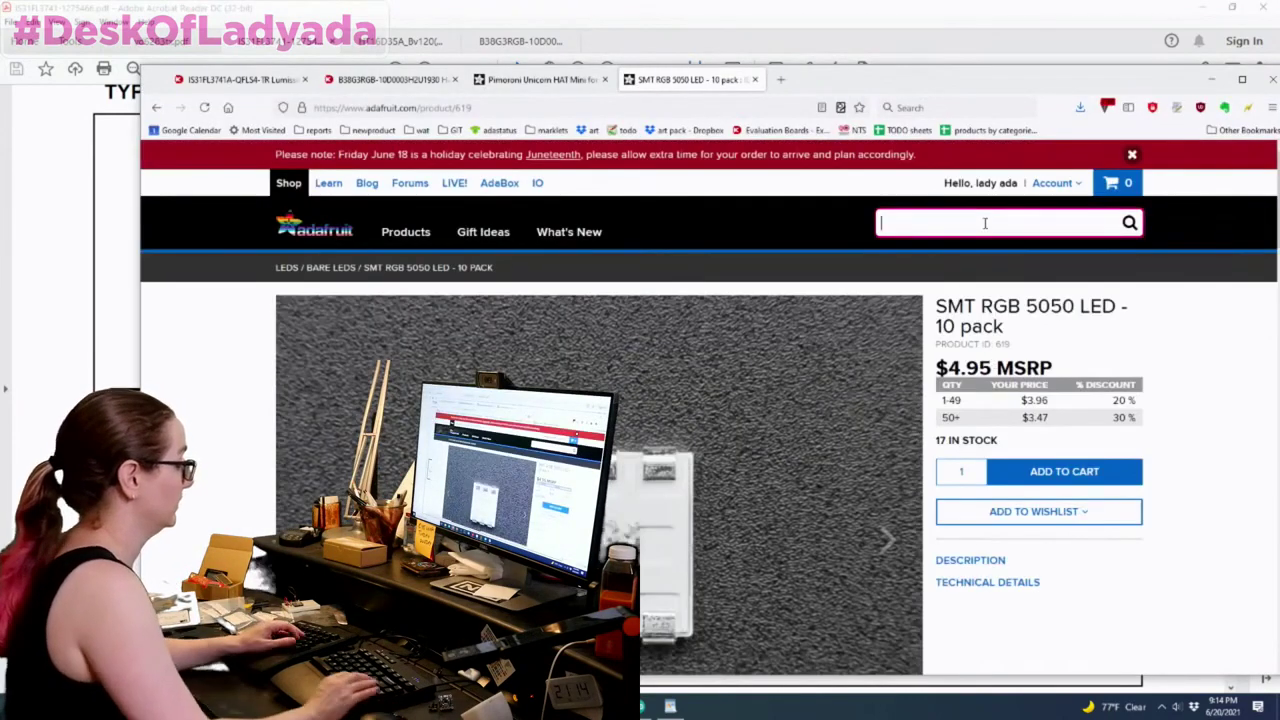
{"action": "type", "text": "comon anod"}
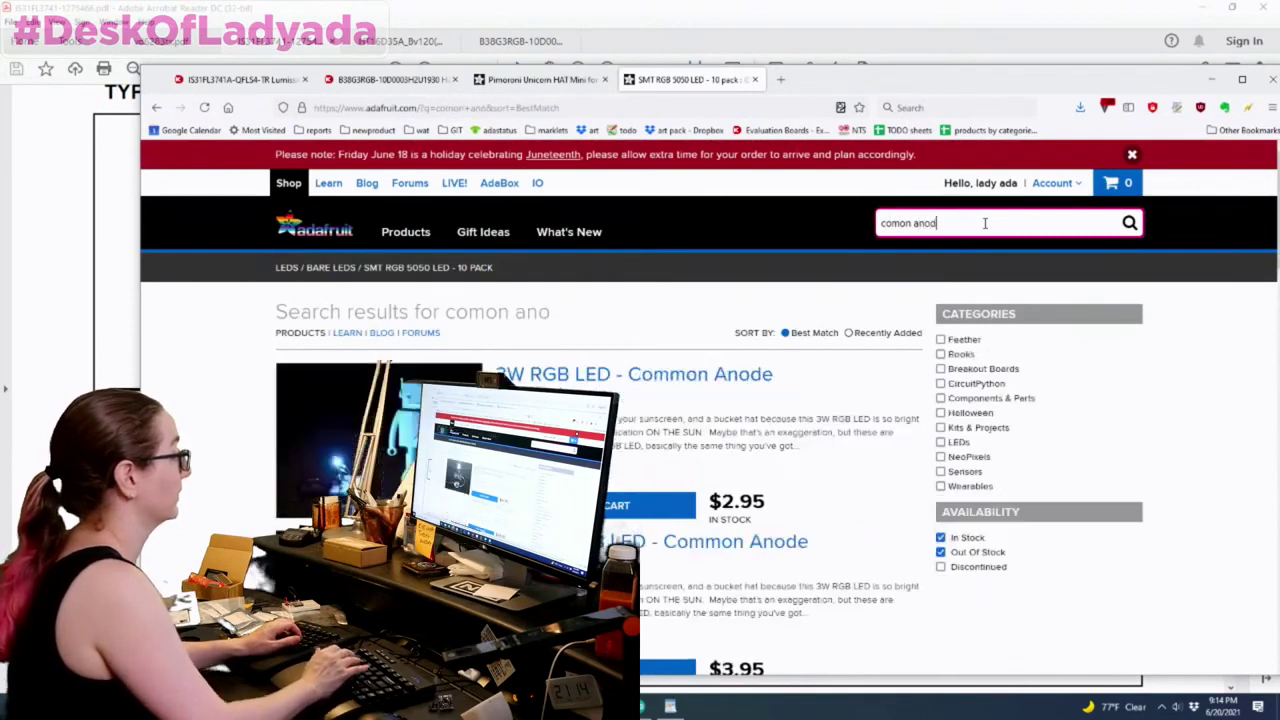
Step: Open the 3W RGB LED - Common Anode product and examine its photo
{"action": "scroll", "coordinate": [890, 272], "scroll_direction": "down", "scroll_amount": 1}
{"action": "scroll", "coordinate": [890, 272], "scroll_direction": "down", "scroll_amount": 2}
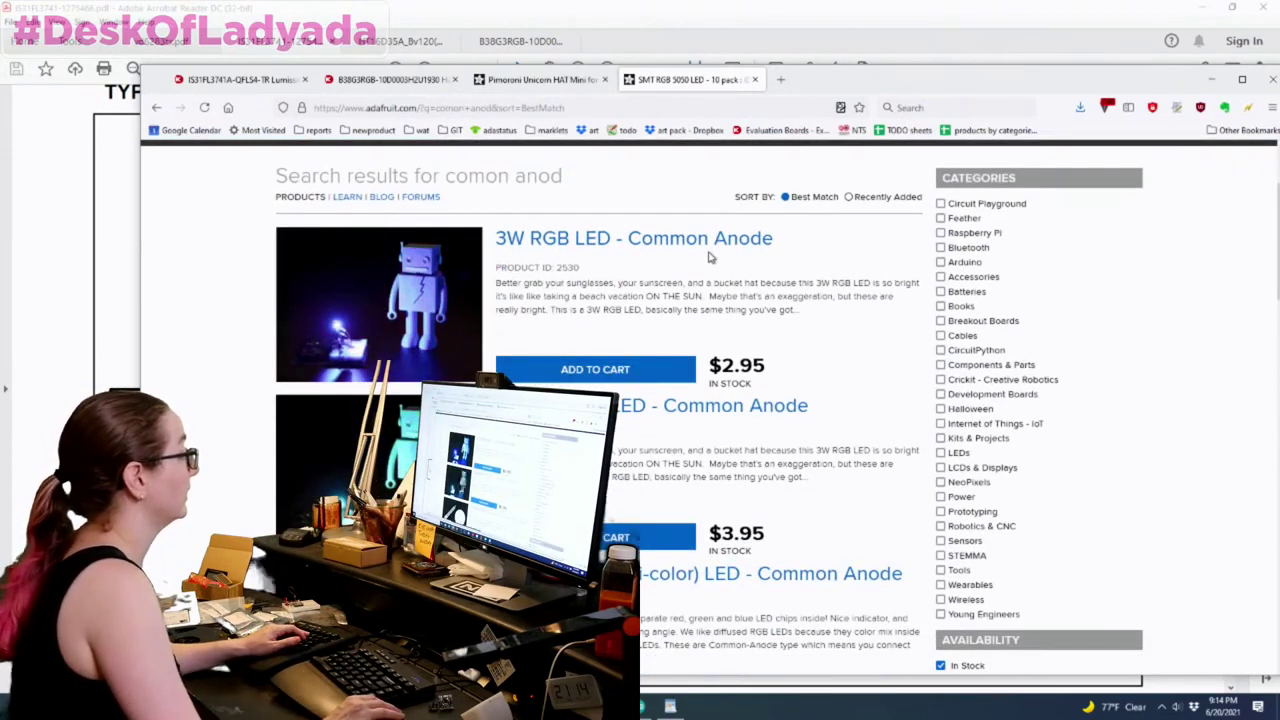
{"action": "left_click", "coordinate": [717, 240]}
{"action": "scroll", "coordinate": [769, 258], "scroll_direction": "down", "scroll_amount": 1}
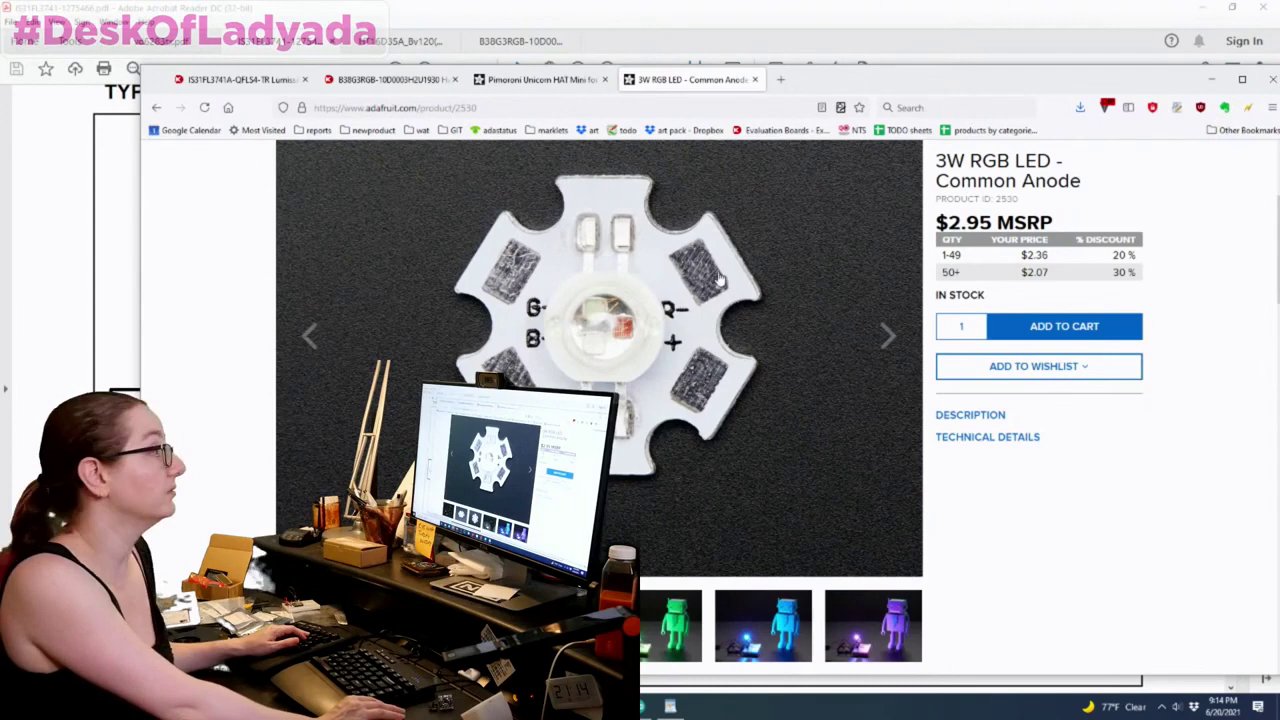
{"action": "scroll", "coordinate": [728, 265], "scroll_direction": "down", "scroll_amount": 1}
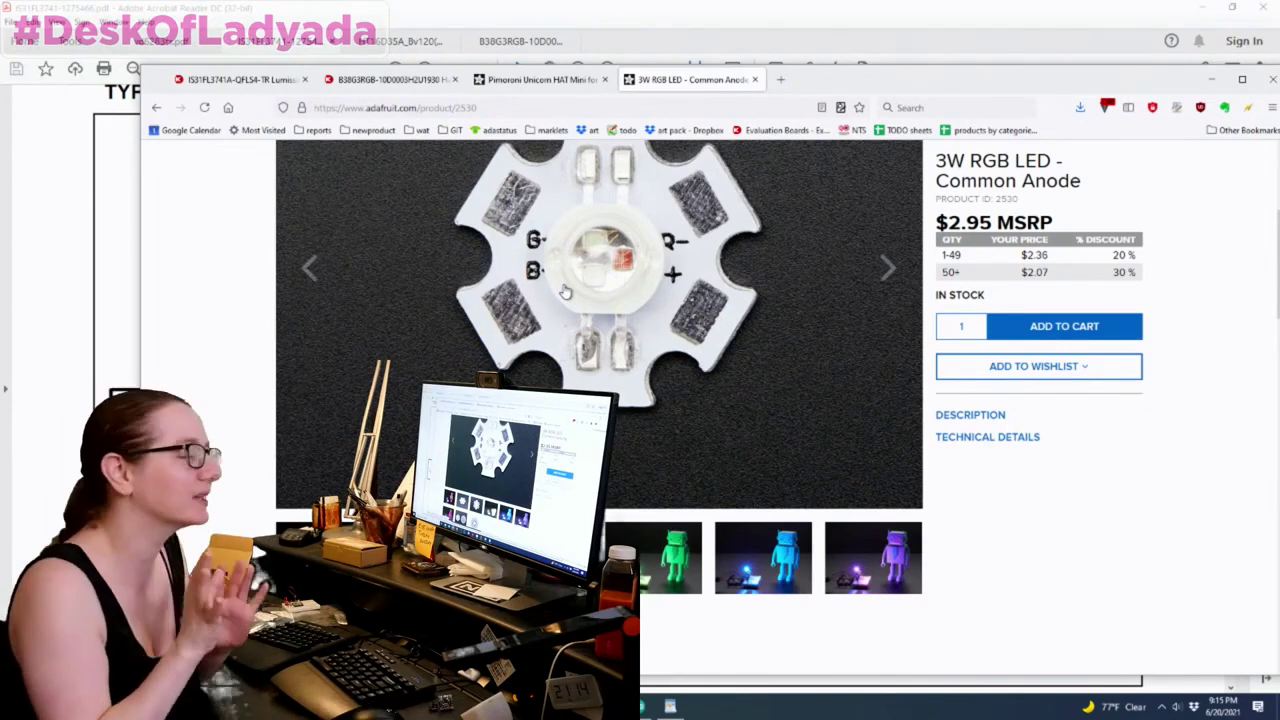
Step: Switch to the Digi-Key page for the IS31FL3741A-QFLS4-TR and search all products for "rgb led"
{"action": "left_click", "coordinate": [240, 79]}
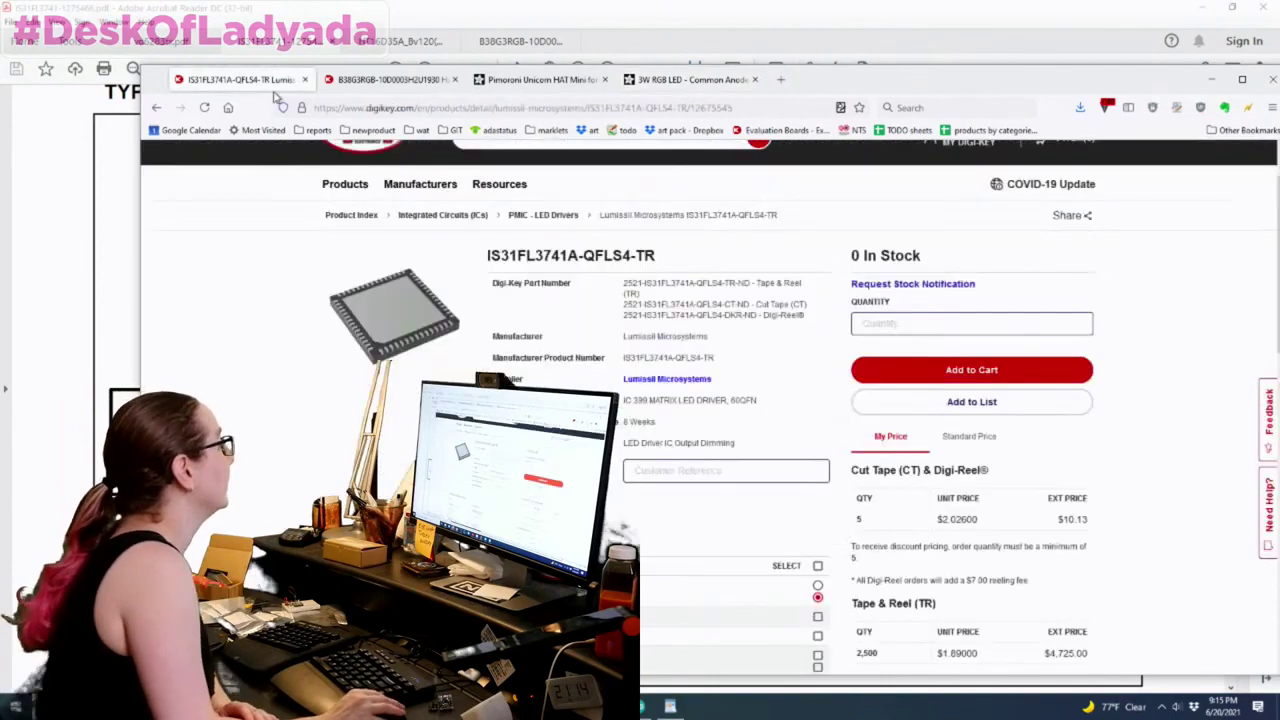
{"action": "scroll", "coordinate": [800, 335], "scroll_direction": "down", "scroll_amount": 1}
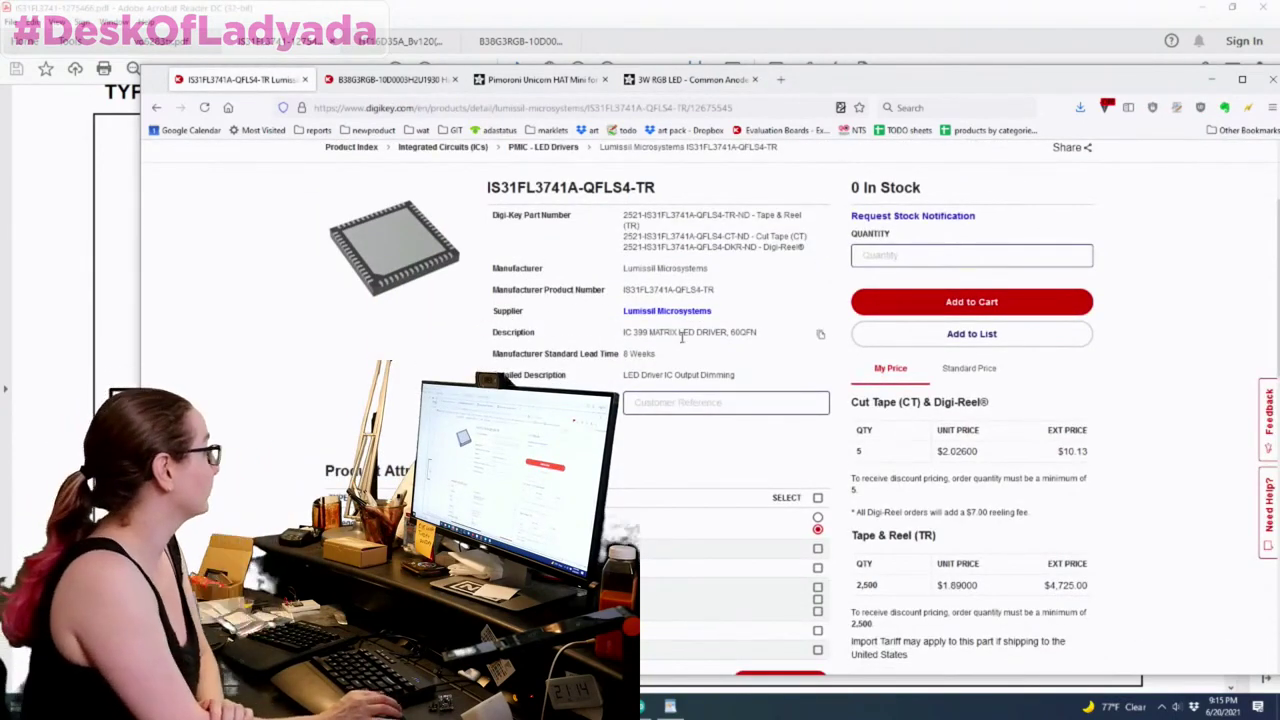
{"action": "scroll", "coordinate": [676, 335], "scroll_direction": "up", "scroll_amount": 2}
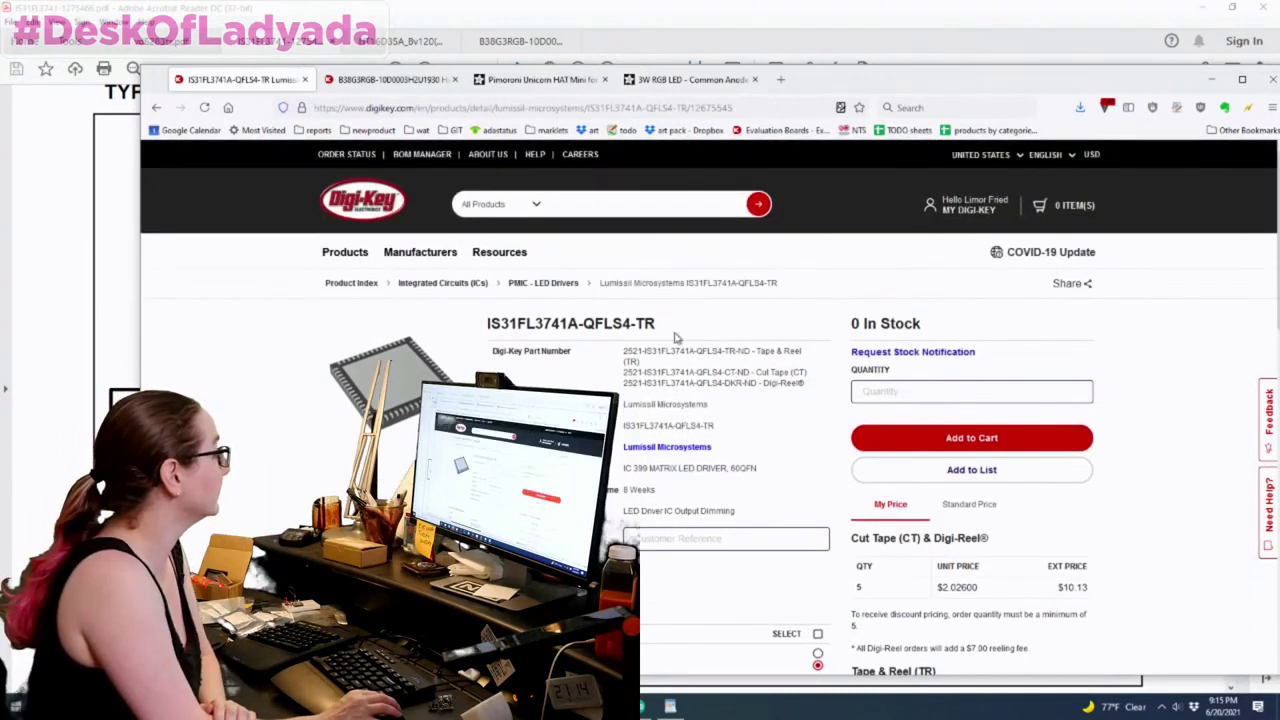
{"action": "left_click", "coordinate": [636, 209]}
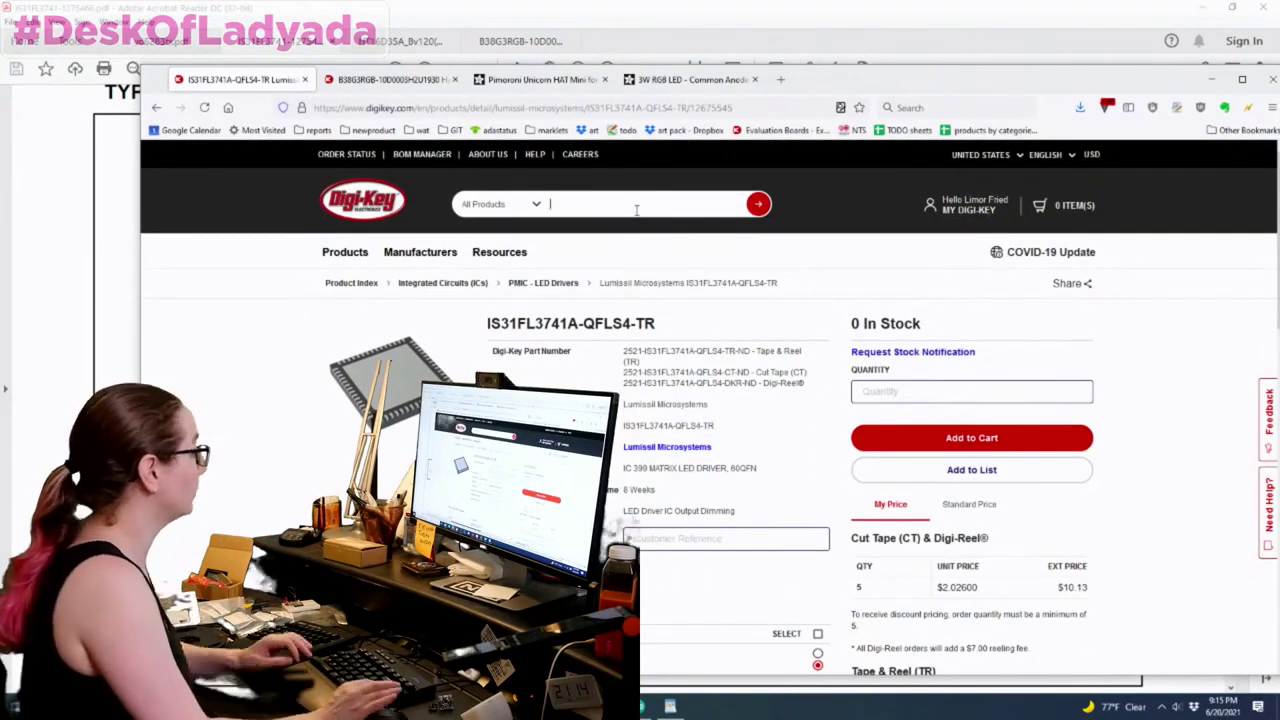
{"action": "type", "text": "rgb"}
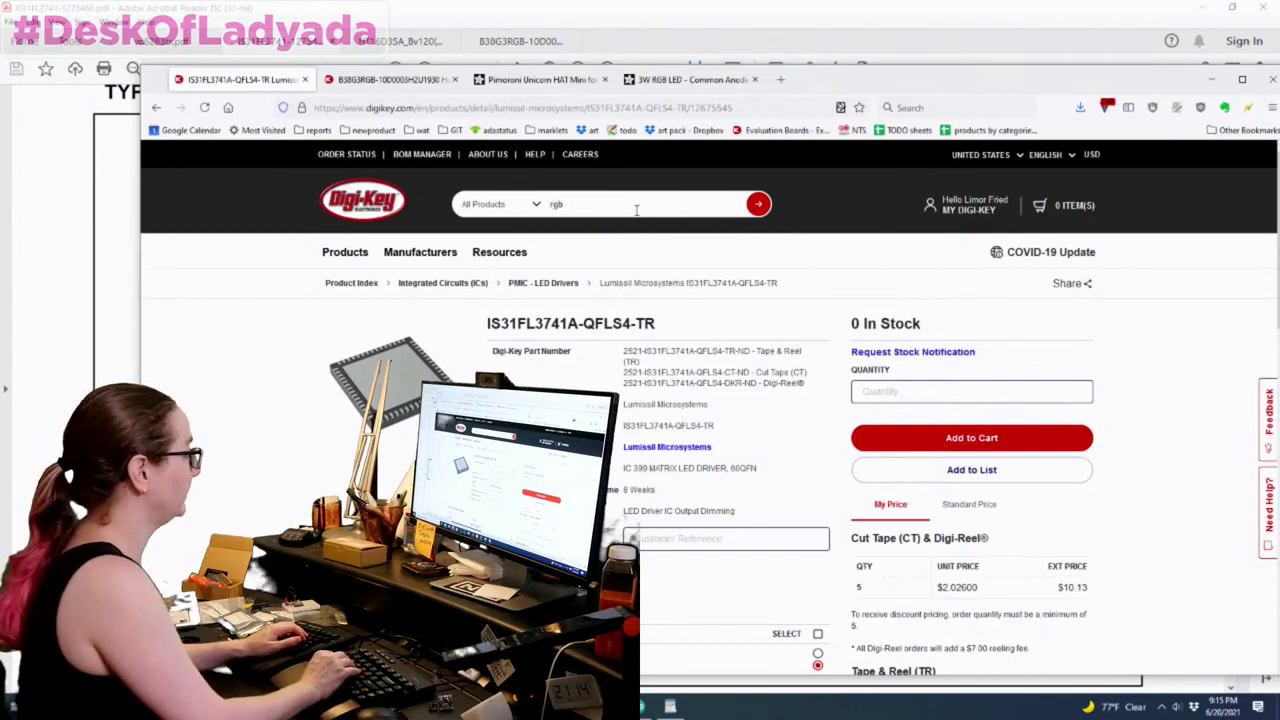
{"action": "type", "text": " led"}
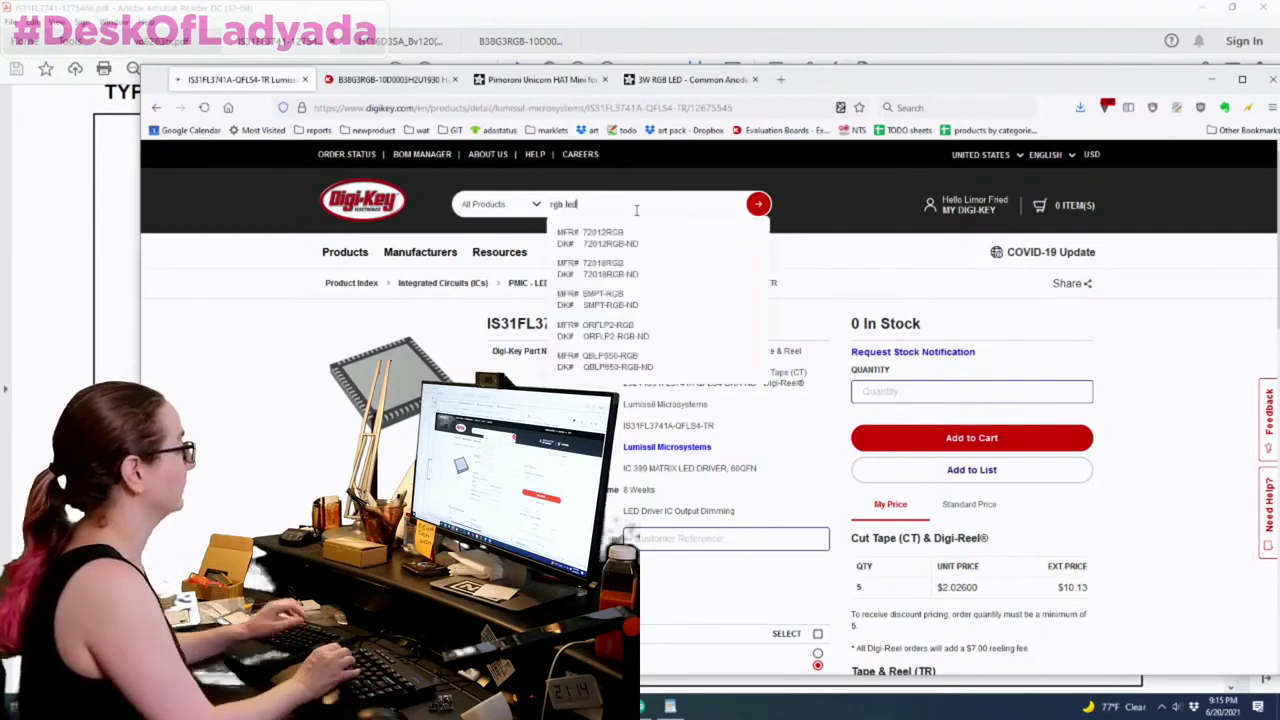
{"action": "key", "text": "Return"}
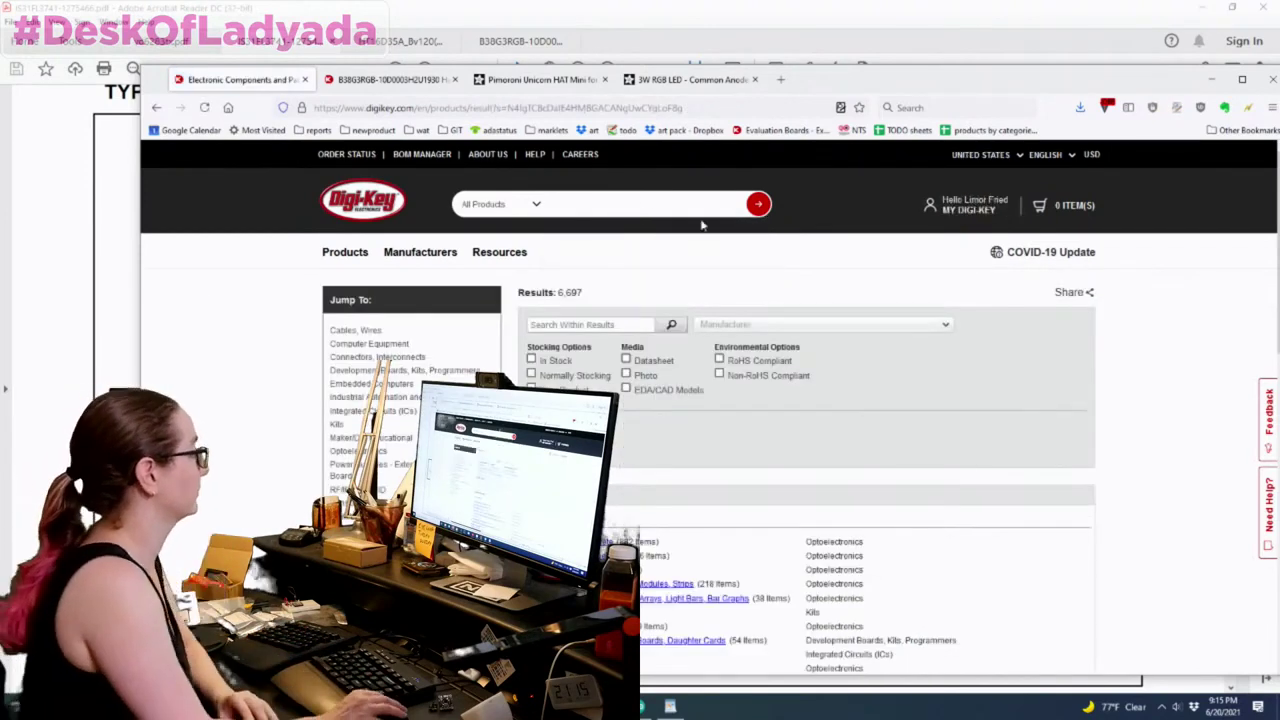
{"action": "scroll", "coordinate": [808, 434], "scroll_direction": "down", "scroll_amount": 3}
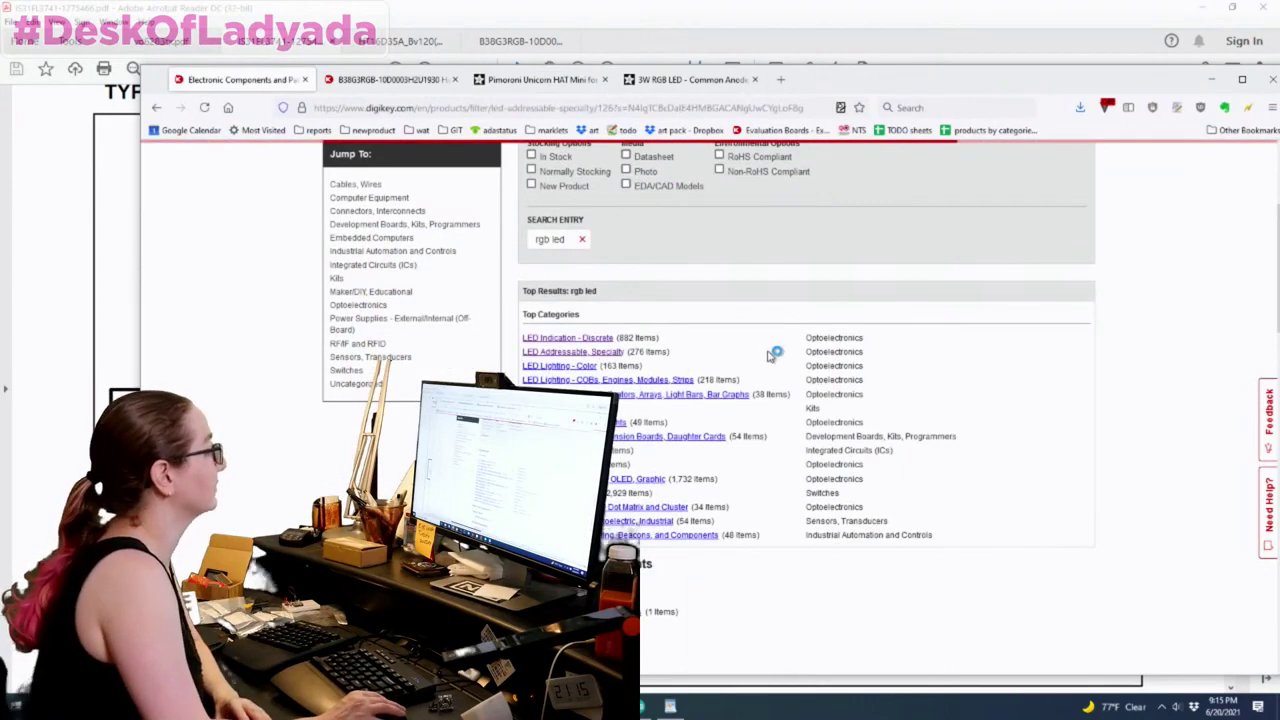
{"action": "scroll", "coordinate": [790, 357], "scroll_direction": "down", "scroll_amount": 6}
{"action": "scroll", "coordinate": [811, 357], "scroll_direction": "down", "scroll_amount": 2}
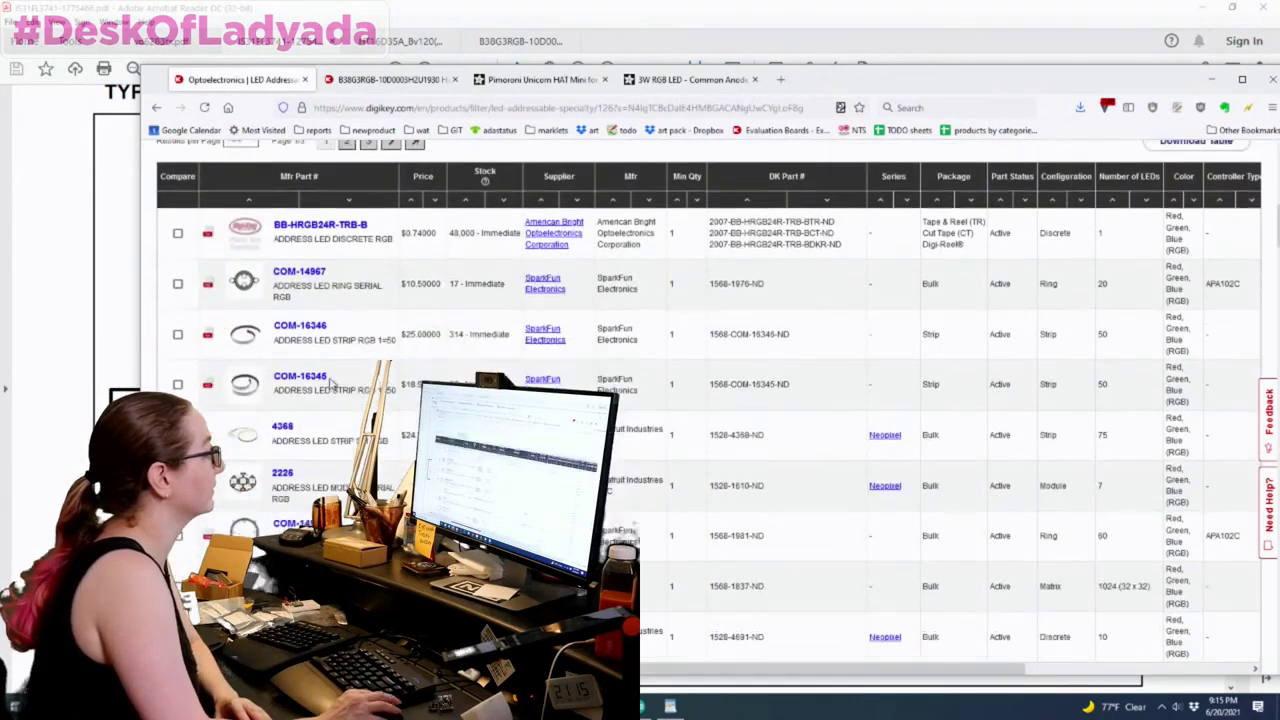
{"action": "mouse_move", "coordinate": [243, 441]}
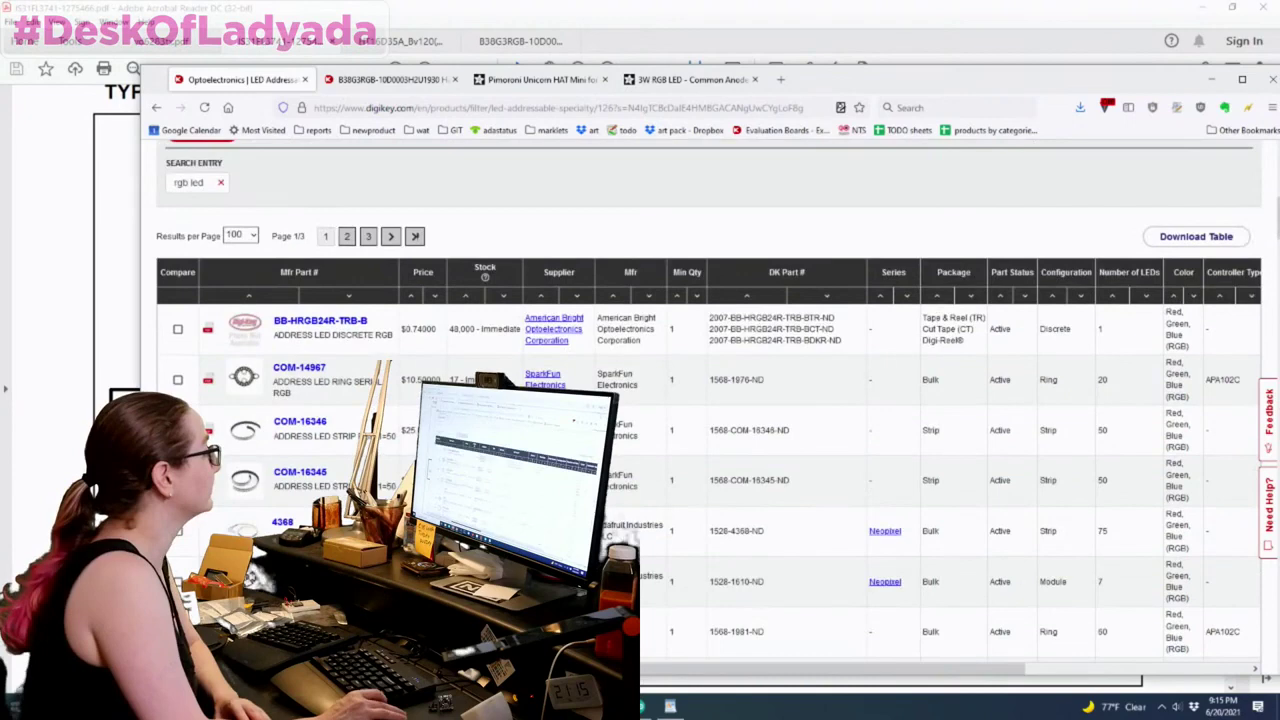
{"action": "scroll", "coordinate": [604, 360], "scroll_direction": "up", "scroll_amount": 5}
{"action": "key", "text": "alt+Left"}
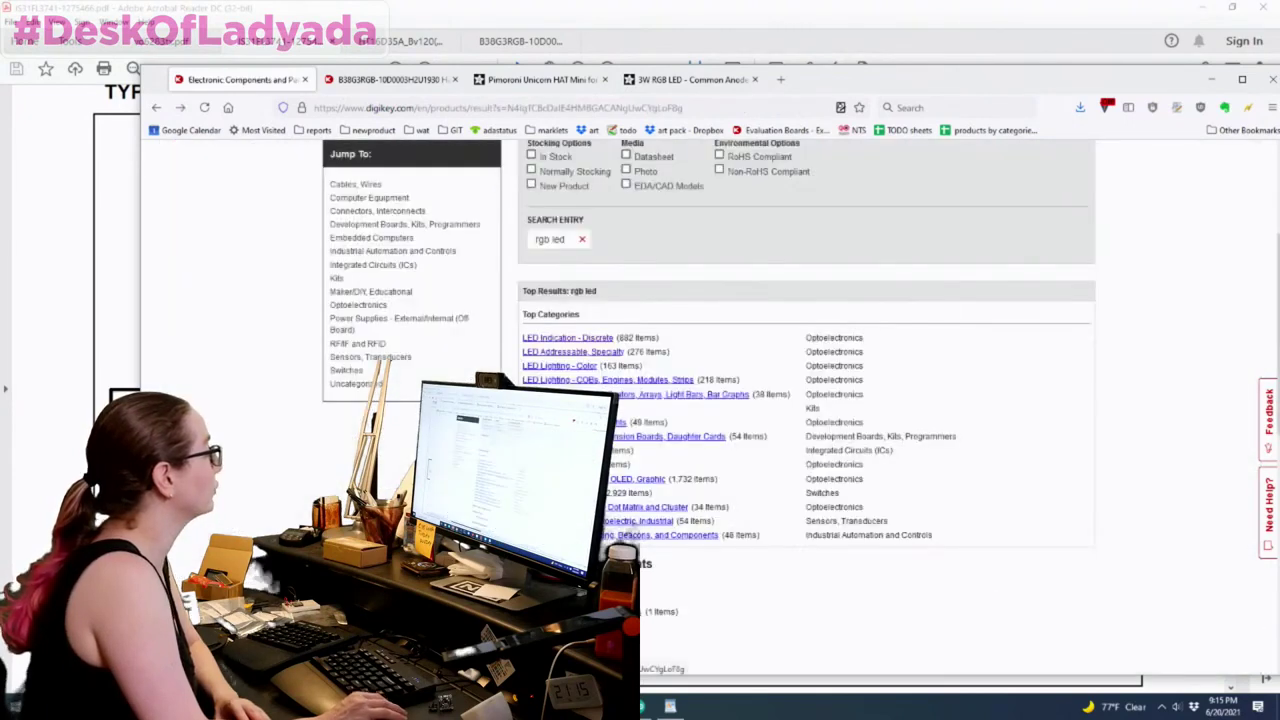
Step: Open the LED Indication - Discrete category, enlarge the page to 140% and show the additional filters
{"action": "left_click", "coordinate": [553, 340]}
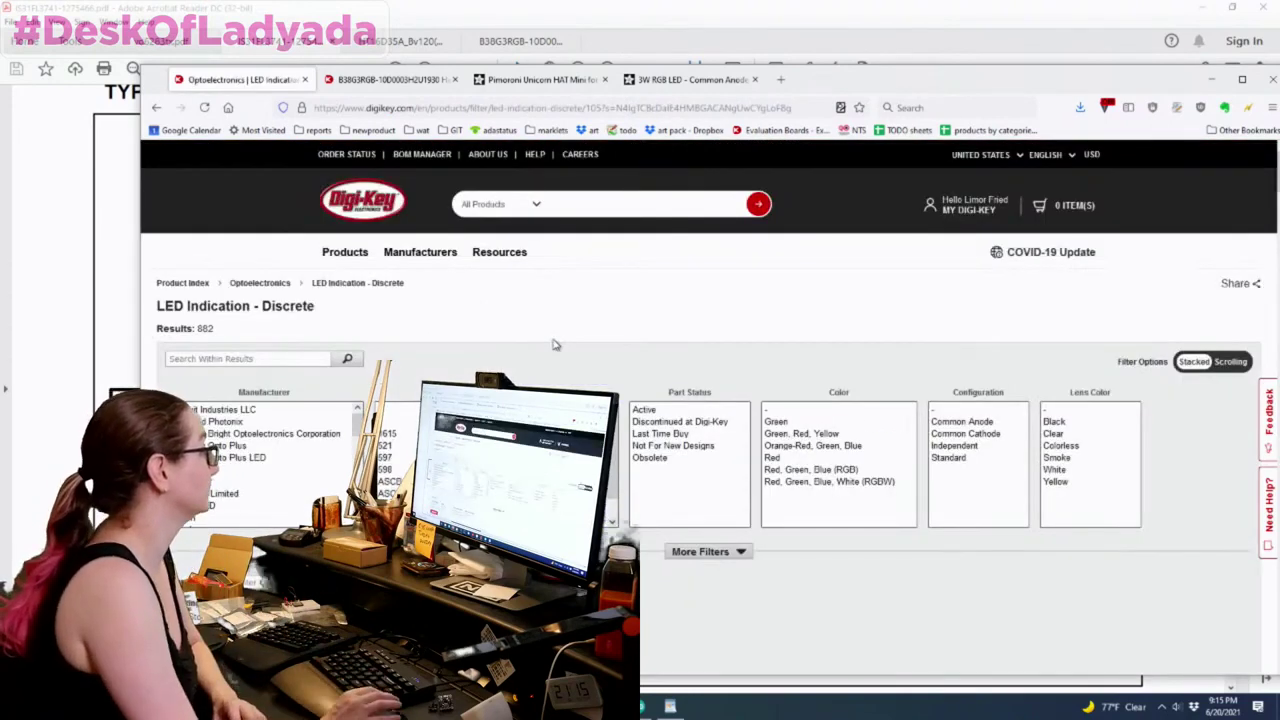
{"action": "scroll", "coordinate": [1086, 289], "scroll_direction": "down", "scroll_amount": 3}
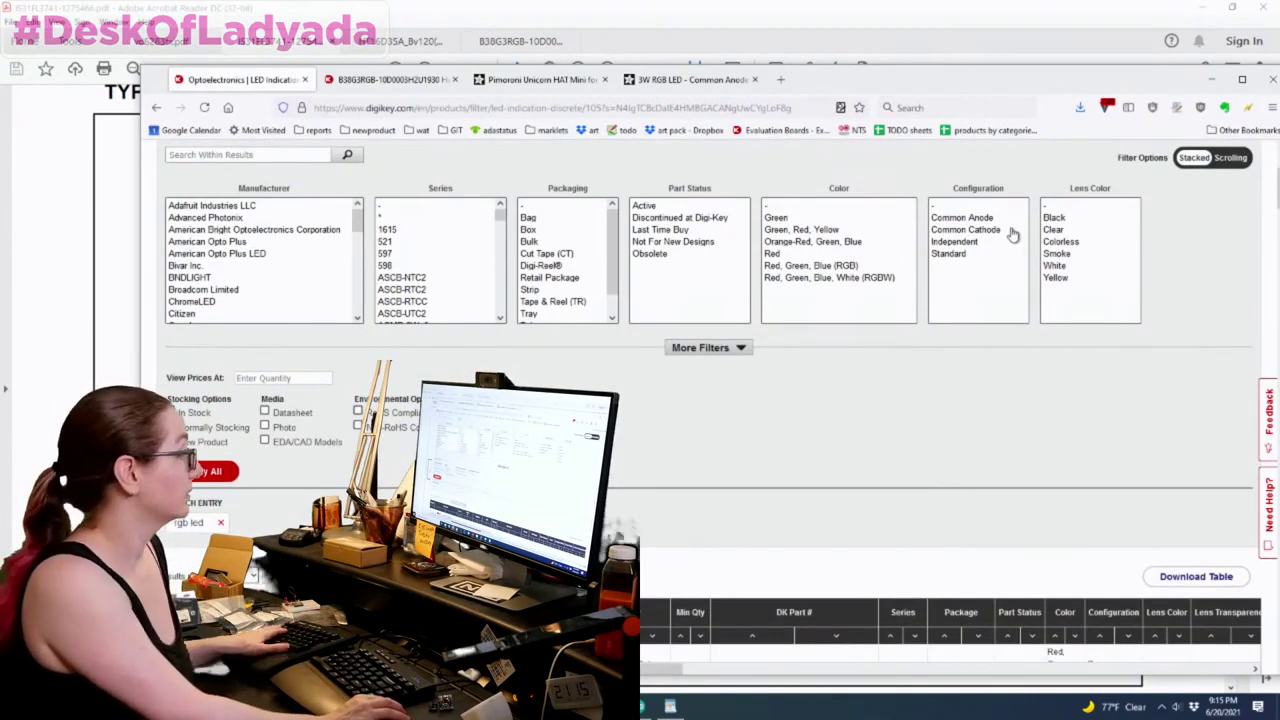
{"action": "key", "text": "ctrl+plus"}
{"action": "key", "text": "ctrl+plus"}
{"action": "key", "text": "ctrl+plus"}
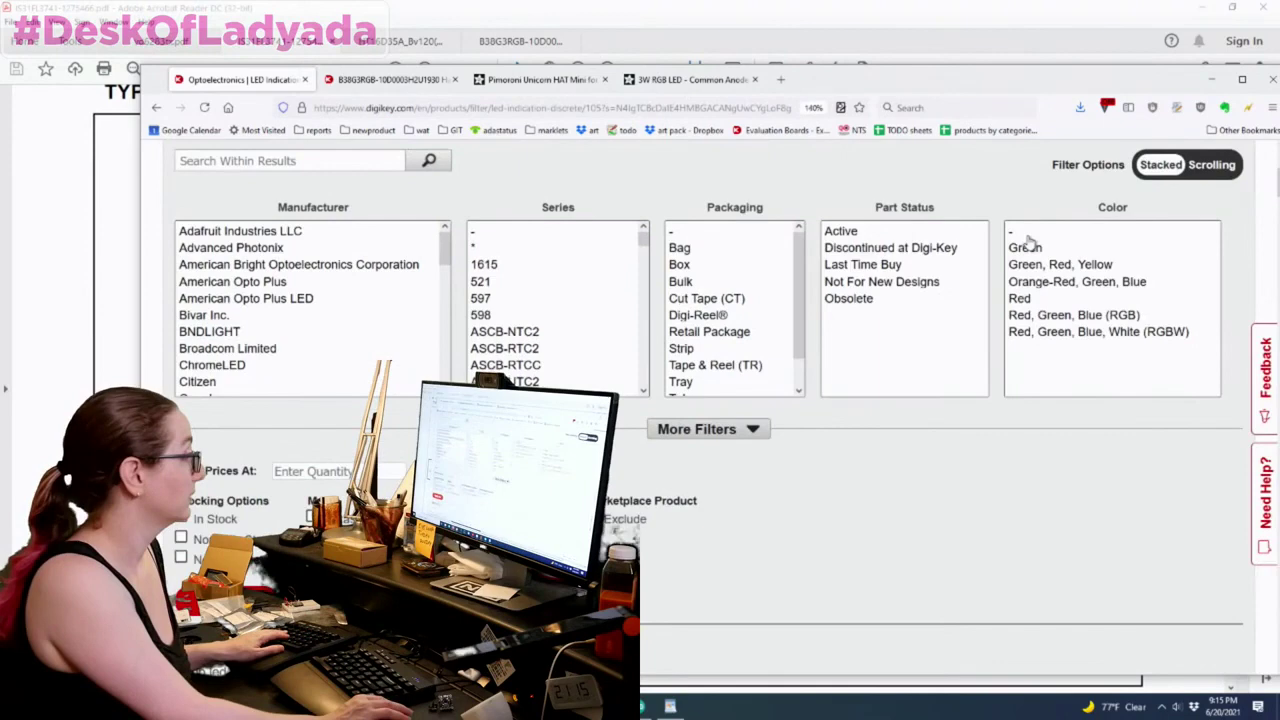
{"action": "scroll", "coordinate": [786, 309], "scroll_direction": "down", "scroll_amount": 2}
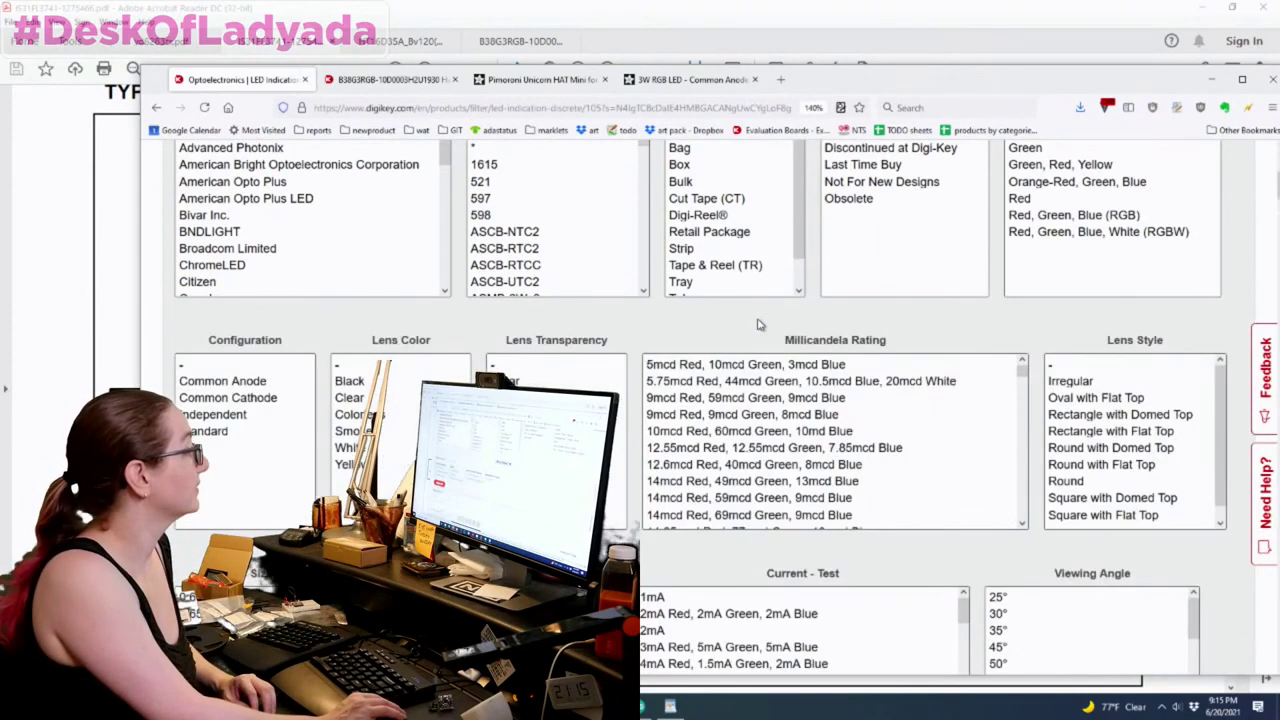
Step: Filter the LED results to Active part status and Normally Stocking parts, and apply the filters
{"action": "scroll", "coordinate": [758, 324], "scroll_direction": "down", "scroll_amount": 4}
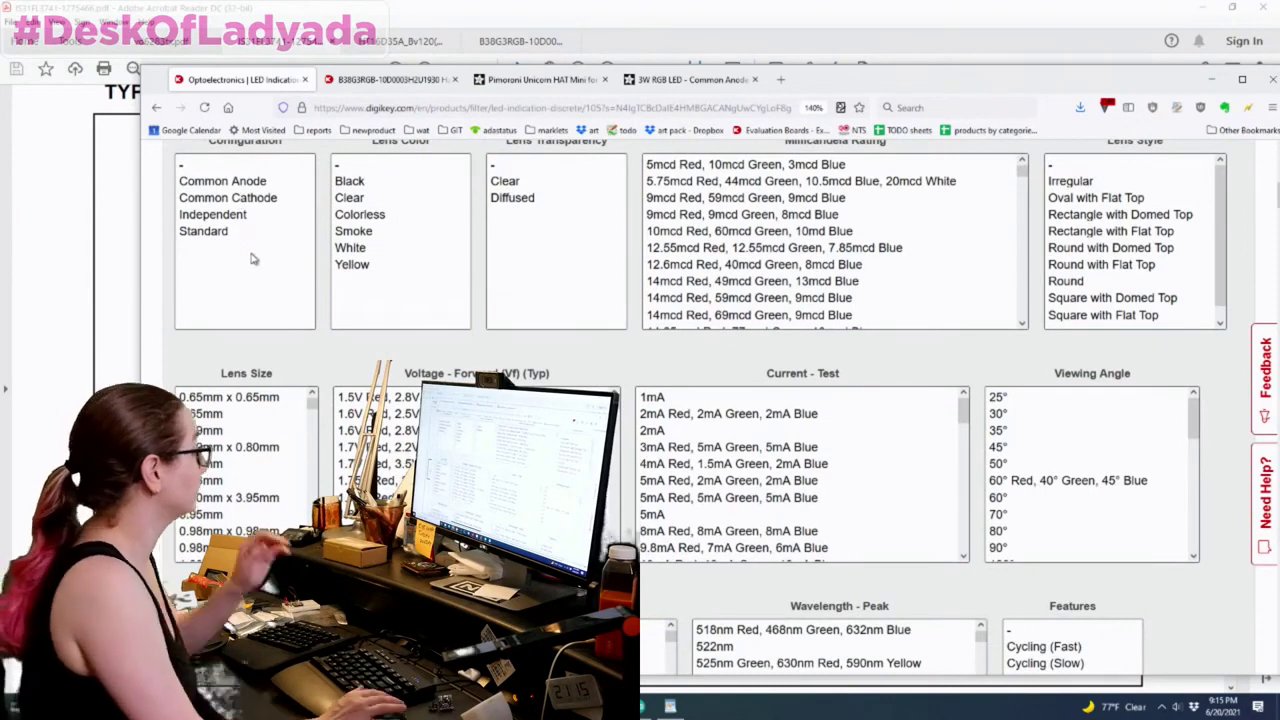
{"action": "scroll", "coordinate": [753, 446], "scroll_direction": "up", "scroll_amount": 8}
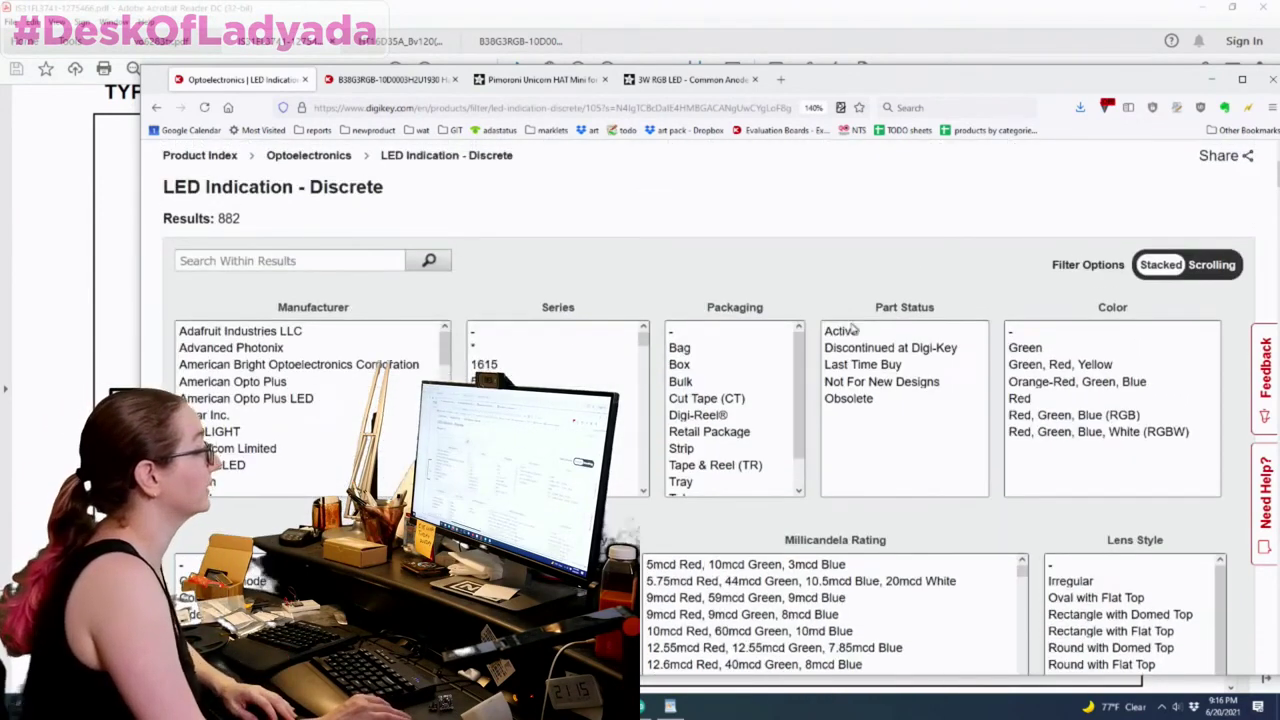
{"action": "left_click", "coordinate": [853, 330]}
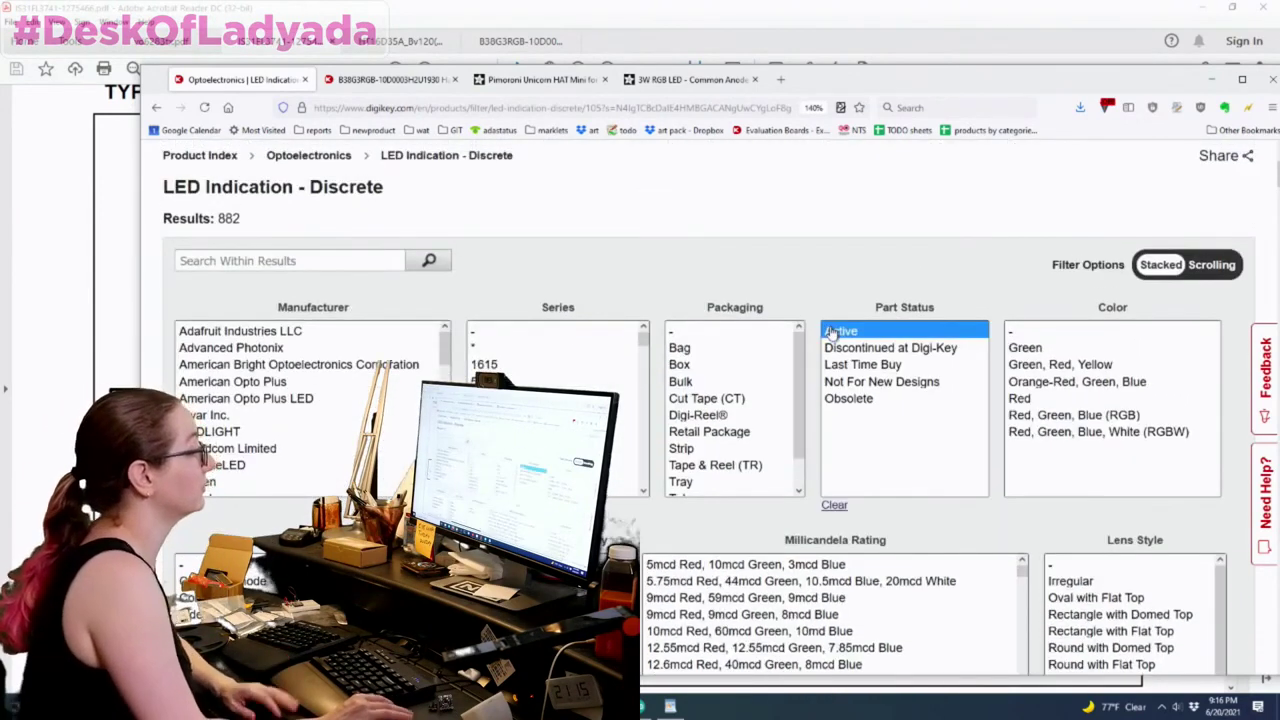
{"action": "scroll", "coordinate": [811, 282], "scroll_direction": "down", "scroll_amount": 5}
{"action": "scroll", "coordinate": [813, 288], "scroll_direction": "down", "scroll_amount": 4}
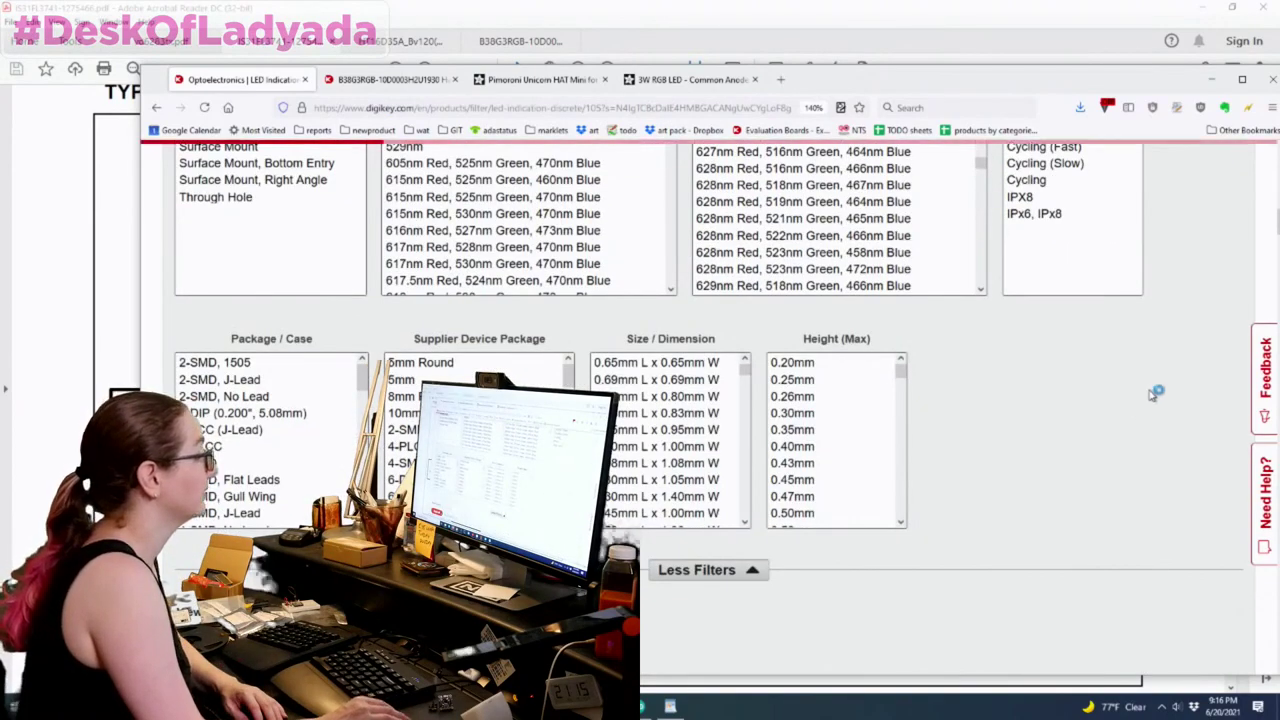
{"action": "scroll", "coordinate": [700, 350], "scroll_direction": "down", "scroll_amount": 5}
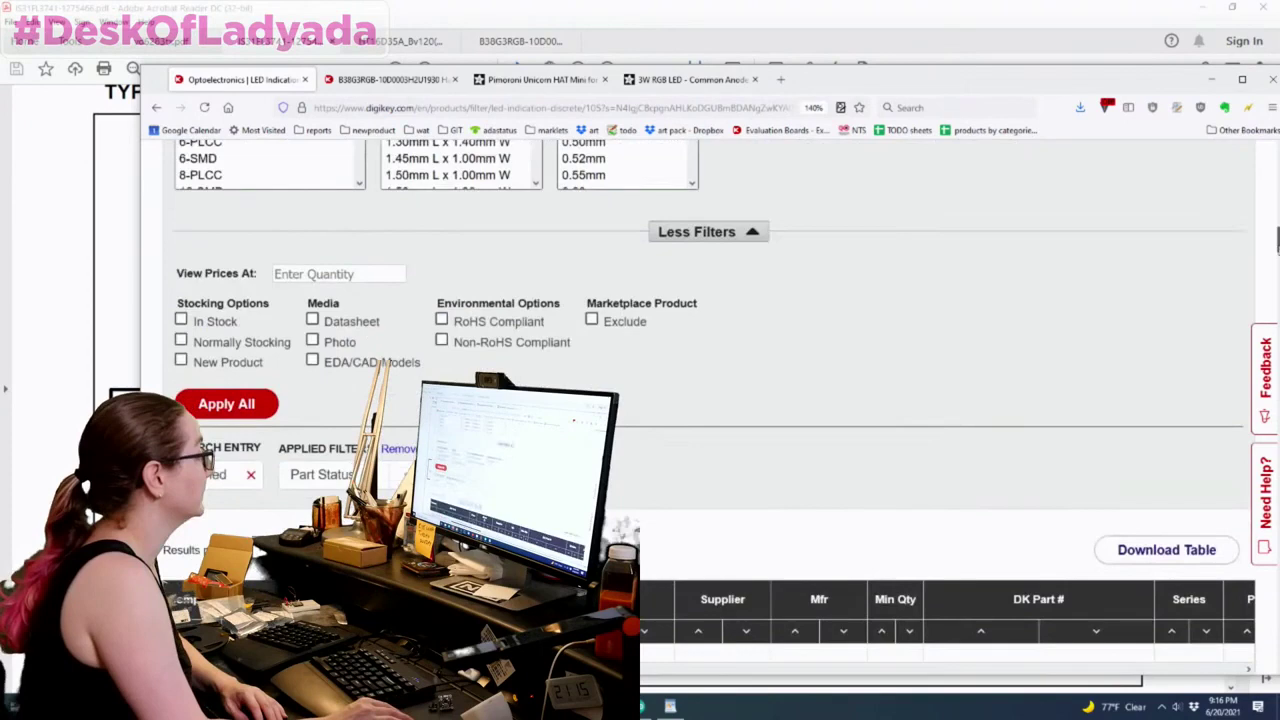
{"action": "left_click", "coordinate": [242, 345]}
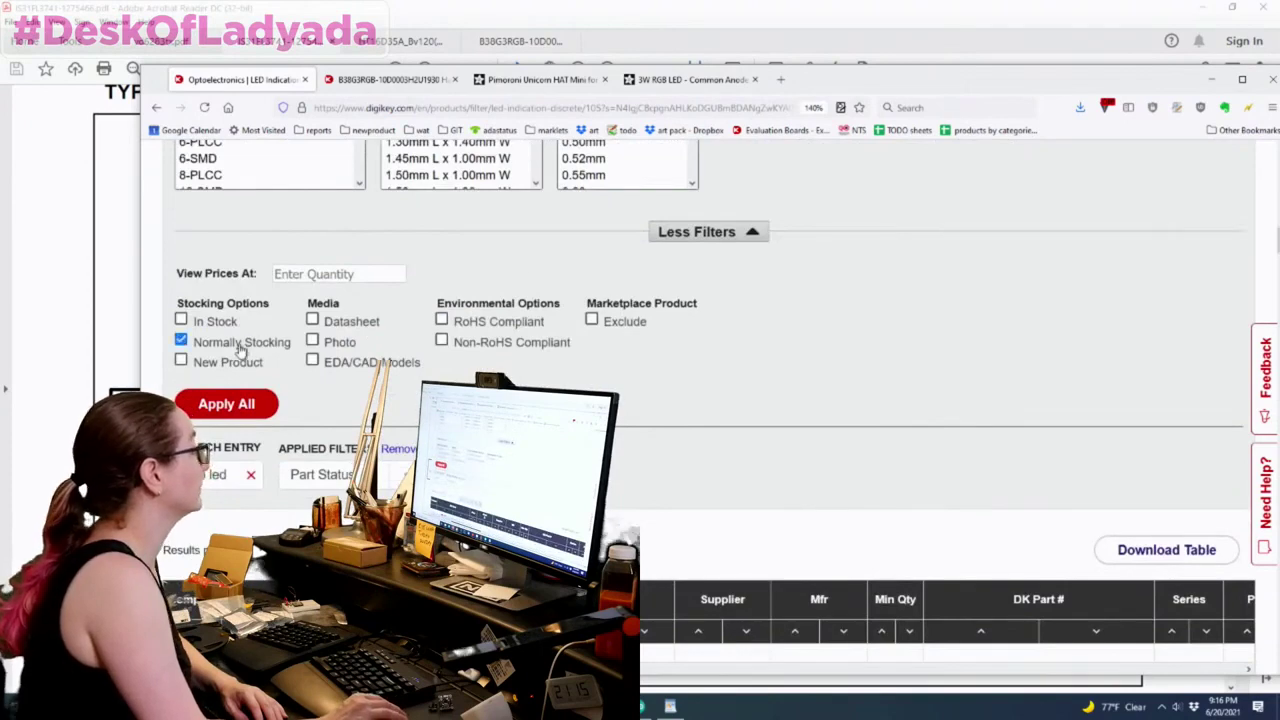
{"action": "left_click", "coordinate": [242, 405]}
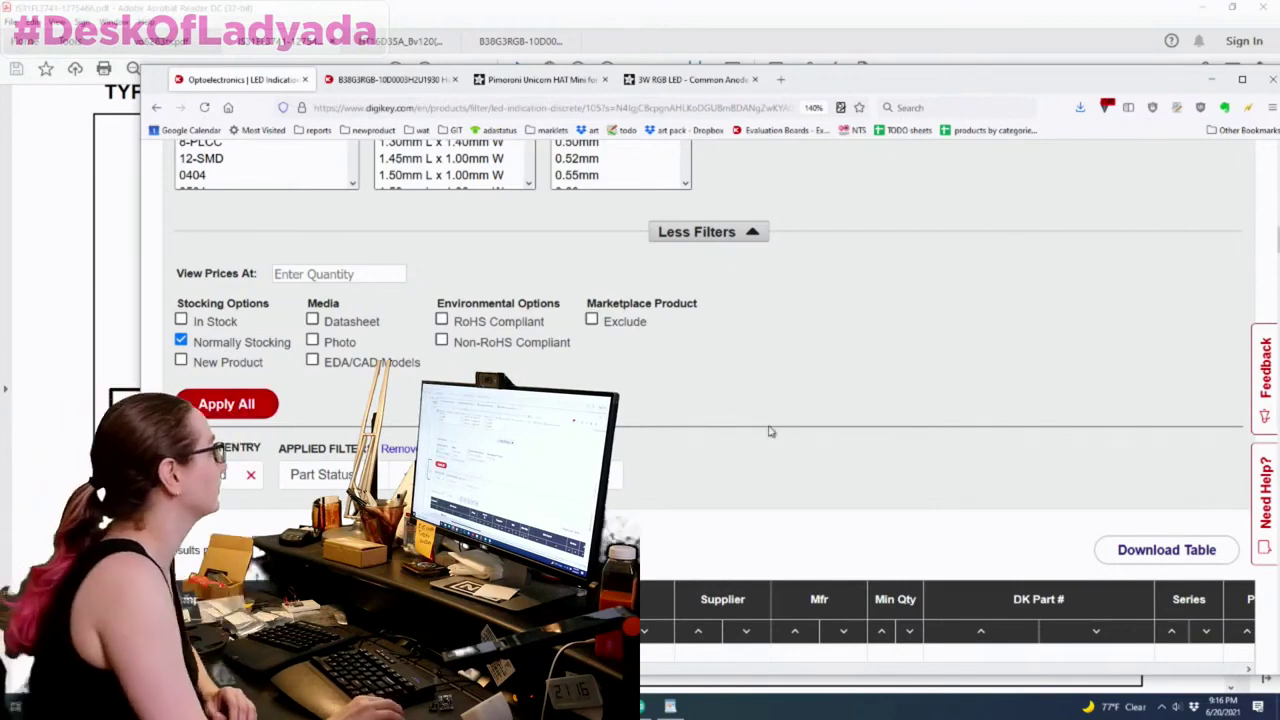
Step: Filter the results to the Surface Mount mounting type and bring up the list of matching parts
{"action": "scroll", "coordinate": [875, 420], "scroll_direction": "up", "scroll_amount": 5}
{"action": "scroll", "coordinate": [1230, 474], "scroll_direction": "up", "scroll_amount": 3}
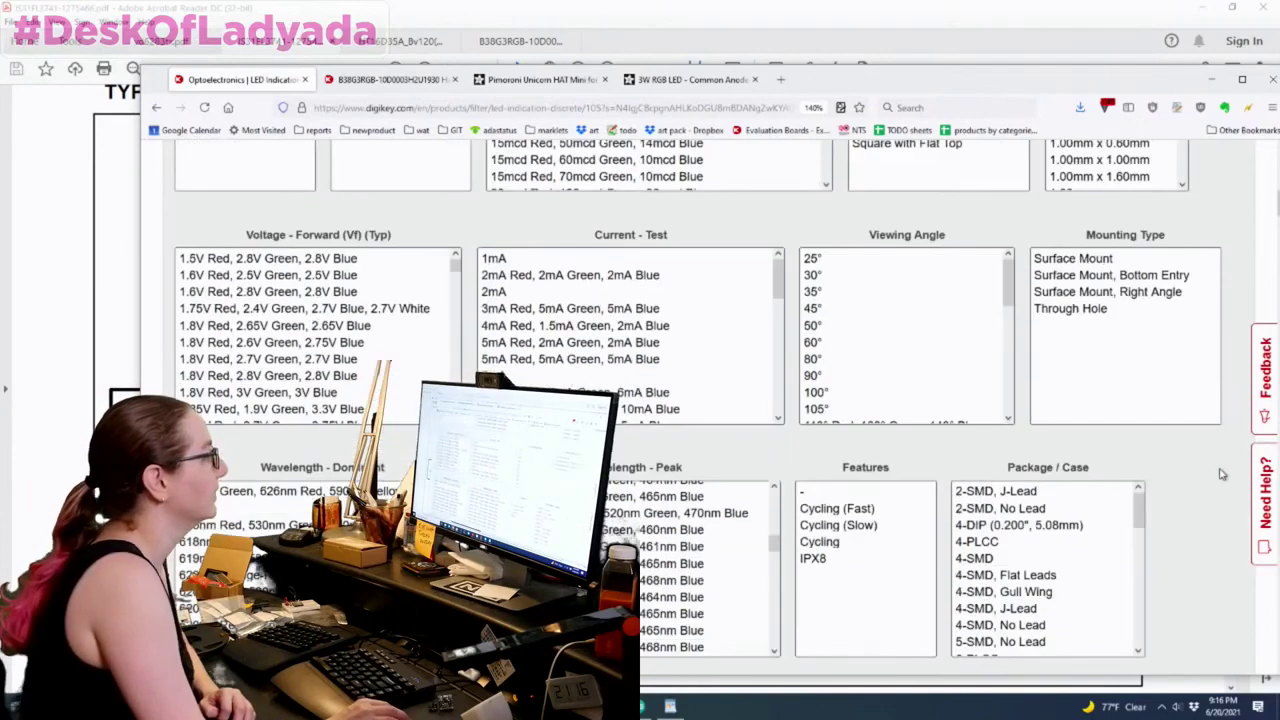
{"action": "scroll", "coordinate": [1196, 474], "scroll_direction": "up", "scroll_amount": 1}
{"action": "scroll", "coordinate": [1206, 282], "scroll_direction": "down", "scroll_amount": 1}
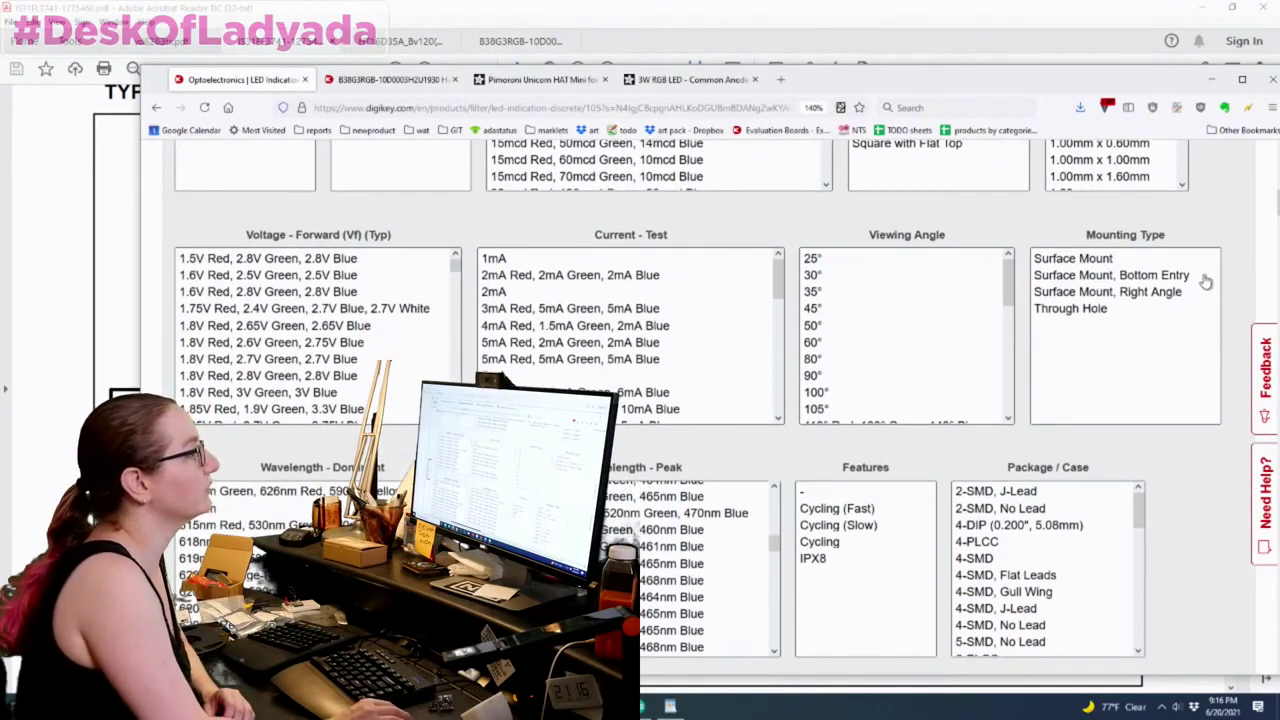
{"action": "scroll", "coordinate": [1206, 280], "scroll_direction": "down", "scroll_amount": 1}
{"action": "scroll", "coordinate": [1206, 280], "scroll_direction": "up", "scroll_amount": 1}
{"action": "scroll", "coordinate": [1206, 282], "scroll_direction": "down", "scroll_amount": 1}
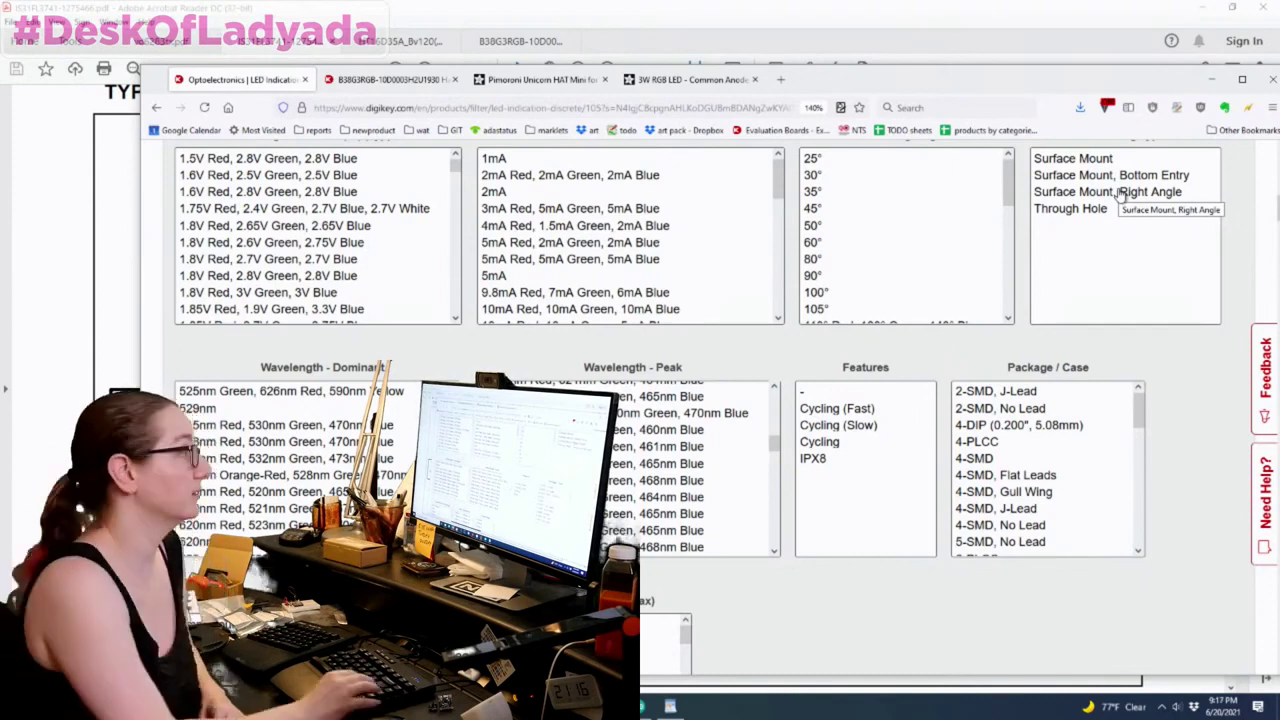
{"action": "left_click", "coordinate": [1060, 158]}
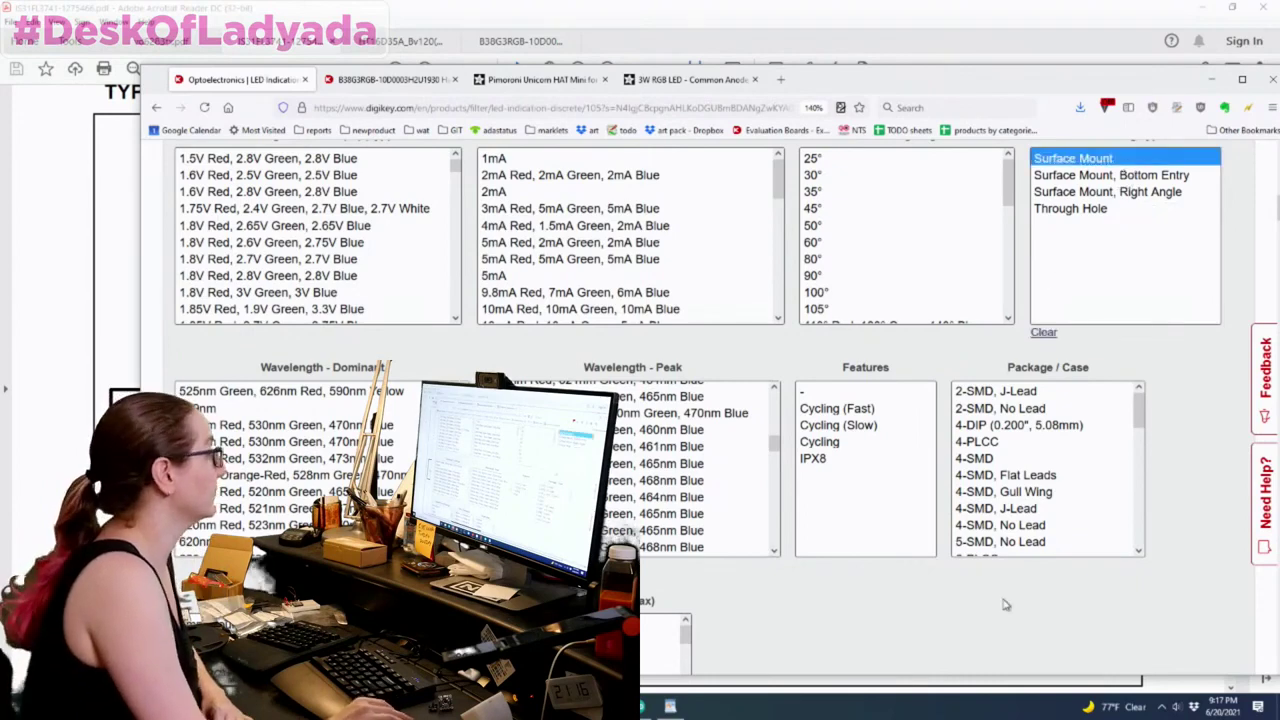
{"action": "scroll", "coordinate": [983, 591], "scroll_direction": "down", "scroll_amount": 4}
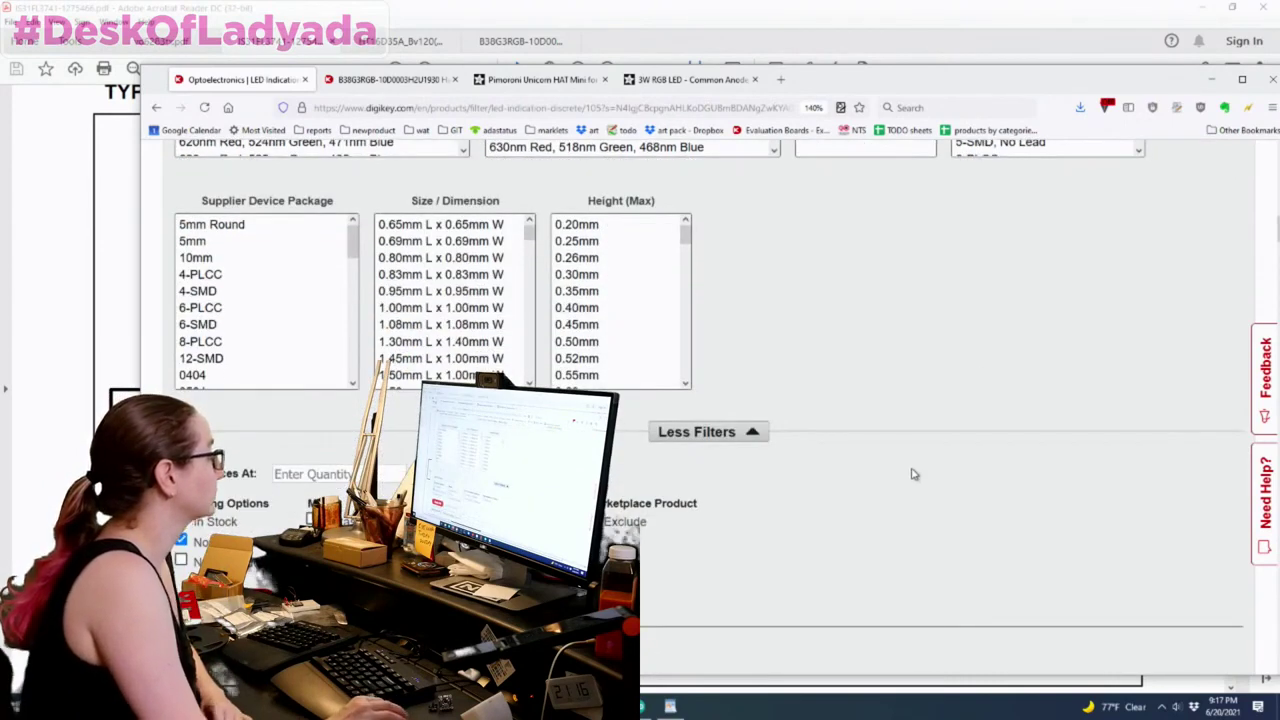
{"action": "scroll", "coordinate": [910, 446], "scroll_direction": "down", "scroll_amount": 5}
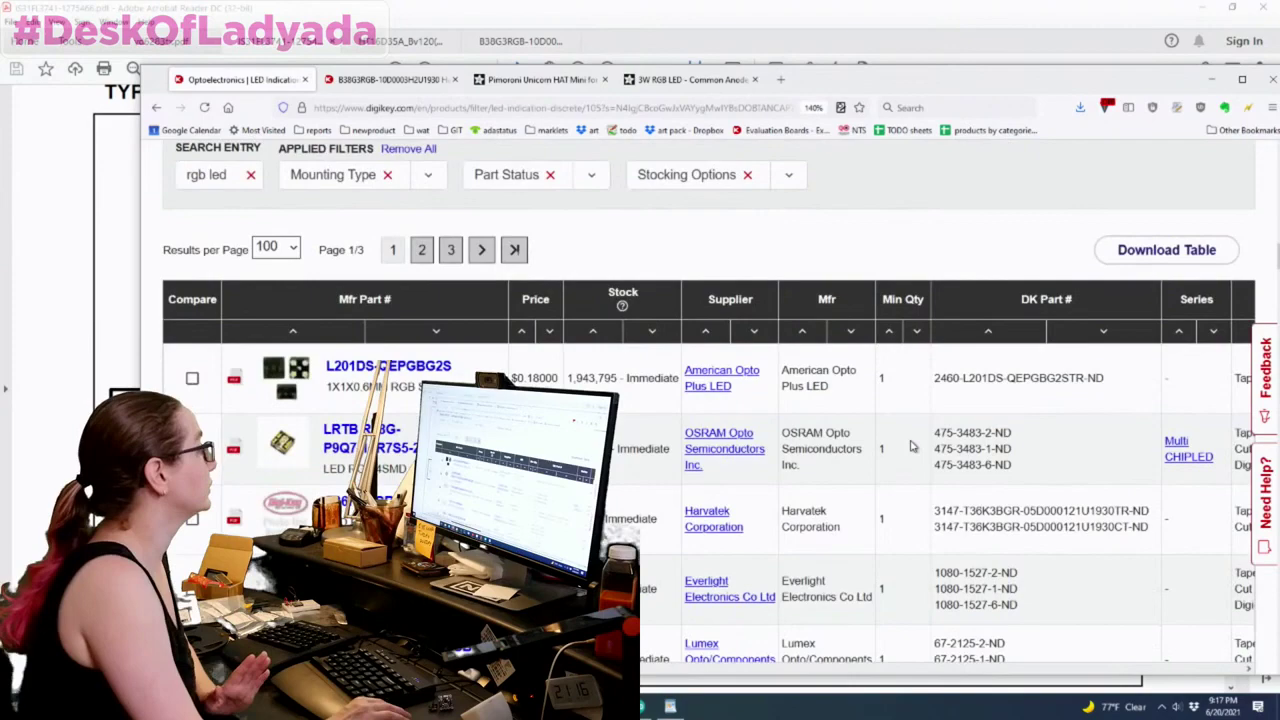
Step: Set the quantity for viewing prices to 50000 and apply it to the filtered LED results
{"action": "scroll", "coordinate": [912, 446], "scroll_direction": "up", "scroll_amount": 10}
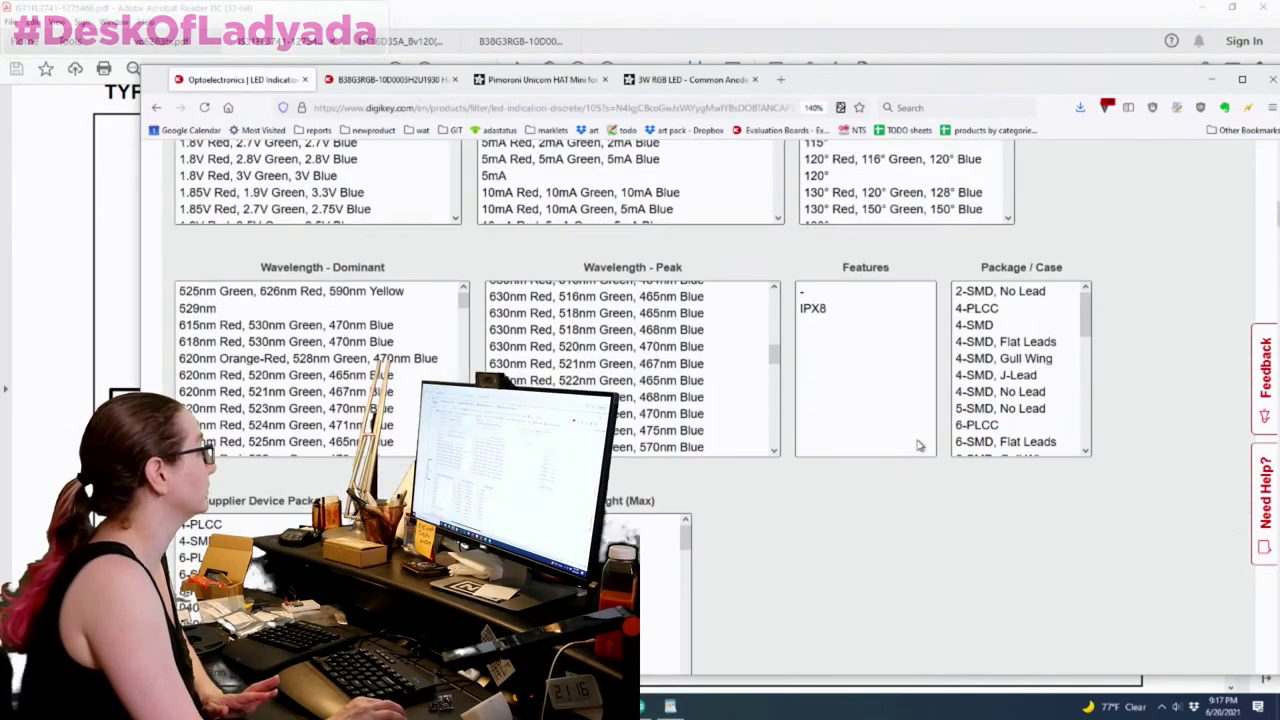
{"action": "scroll", "coordinate": [1020, 455], "scroll_direction": "up", "scroll_amount": 2}
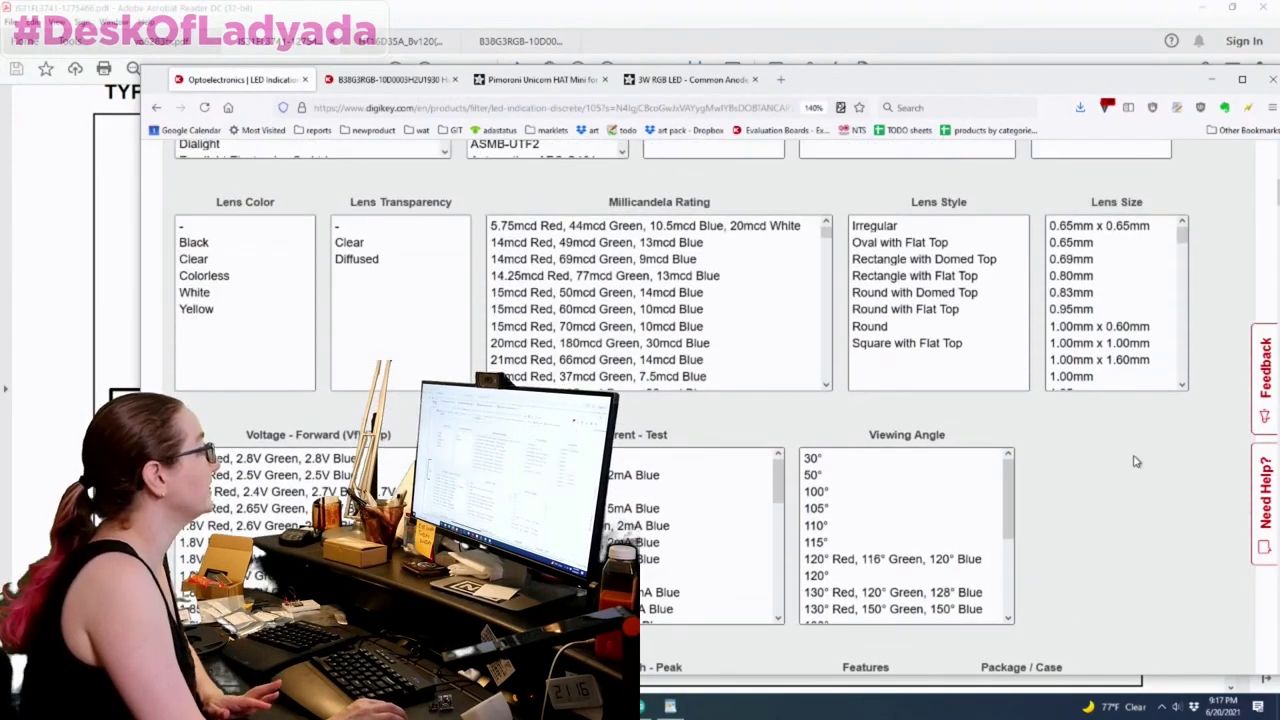
{"action": "scroll", "coordinate": [1141, 464], "scroll_direction": "down", "scroll_amount": 1}
{"action": "scroll", "coordinate": [1141, 464], "scroll_direction": "up", "scroll_amount": 3}
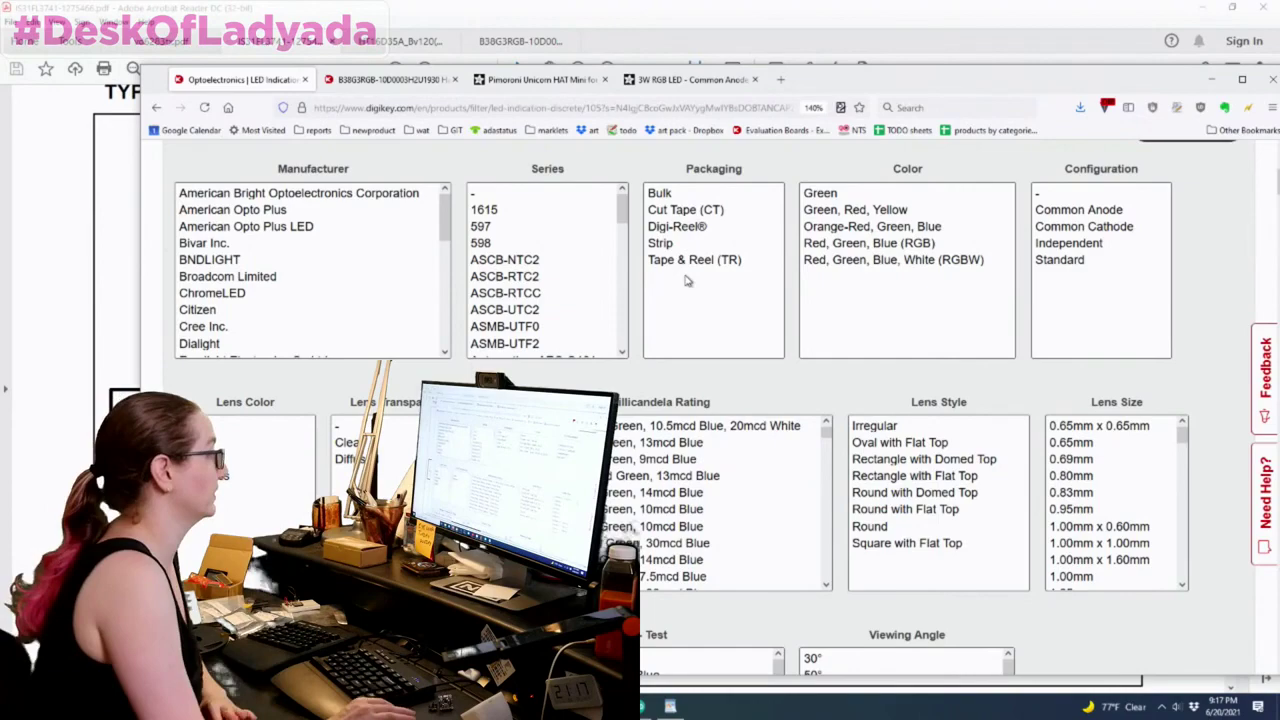
{"action": "scroll", "coordinate": [1075, 312], "scroll_direction": "down", "scroll_amount": 10}
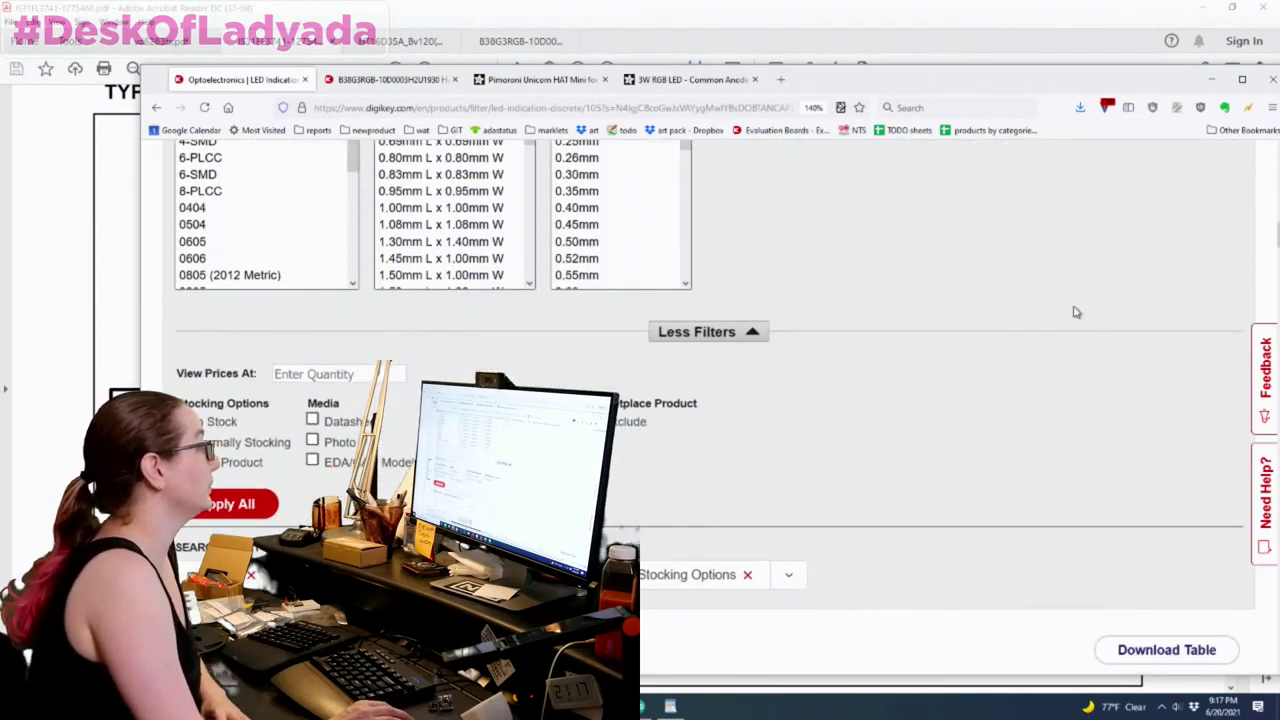
{"action": "scroll", "coordinate": [1075, 312], "scroll_direction": "down", "scroll_amount": 1}
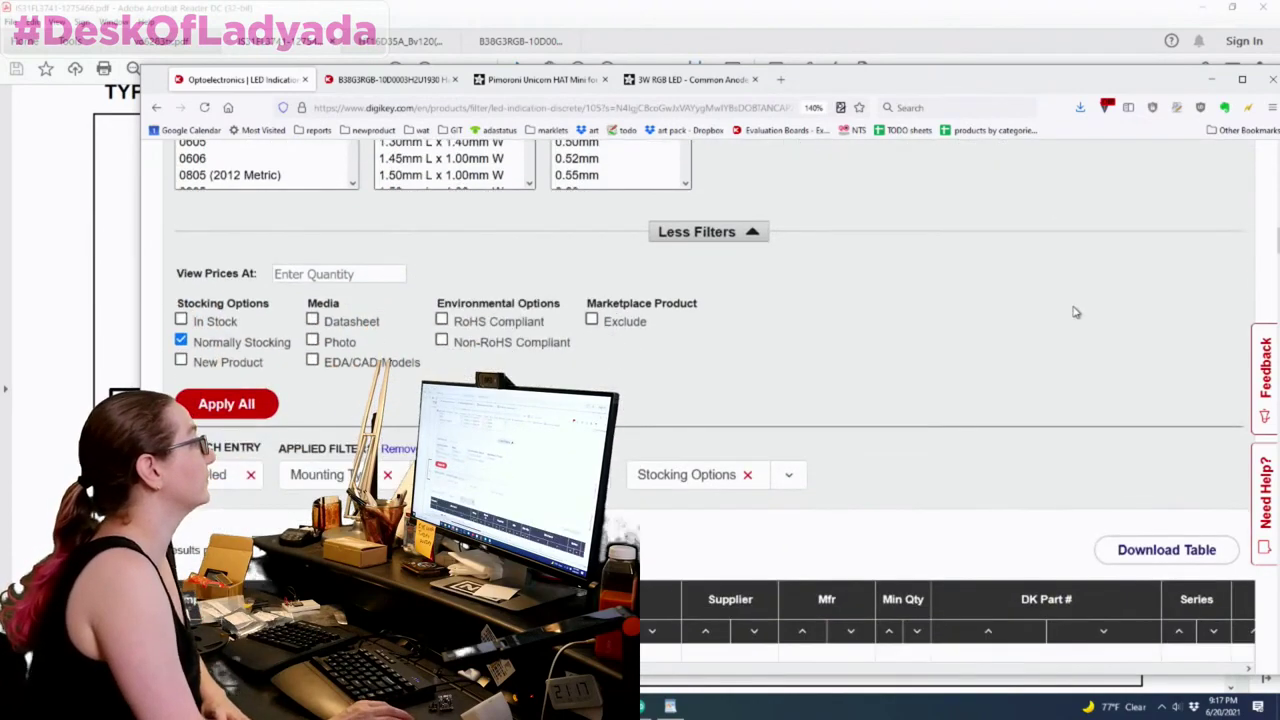
{"action": "left_click", "coordinate": [382, 277]}
{"action": "type", "text": "5000"}
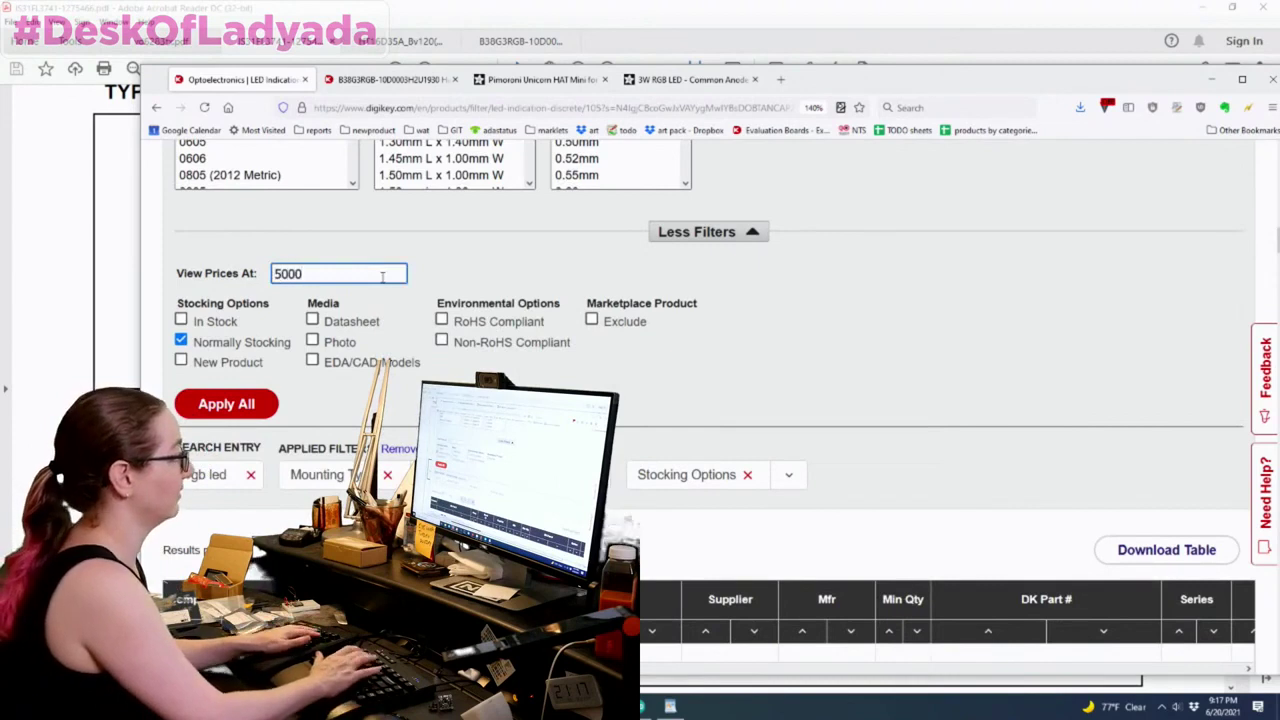
{"action": "type", "text": "0"}
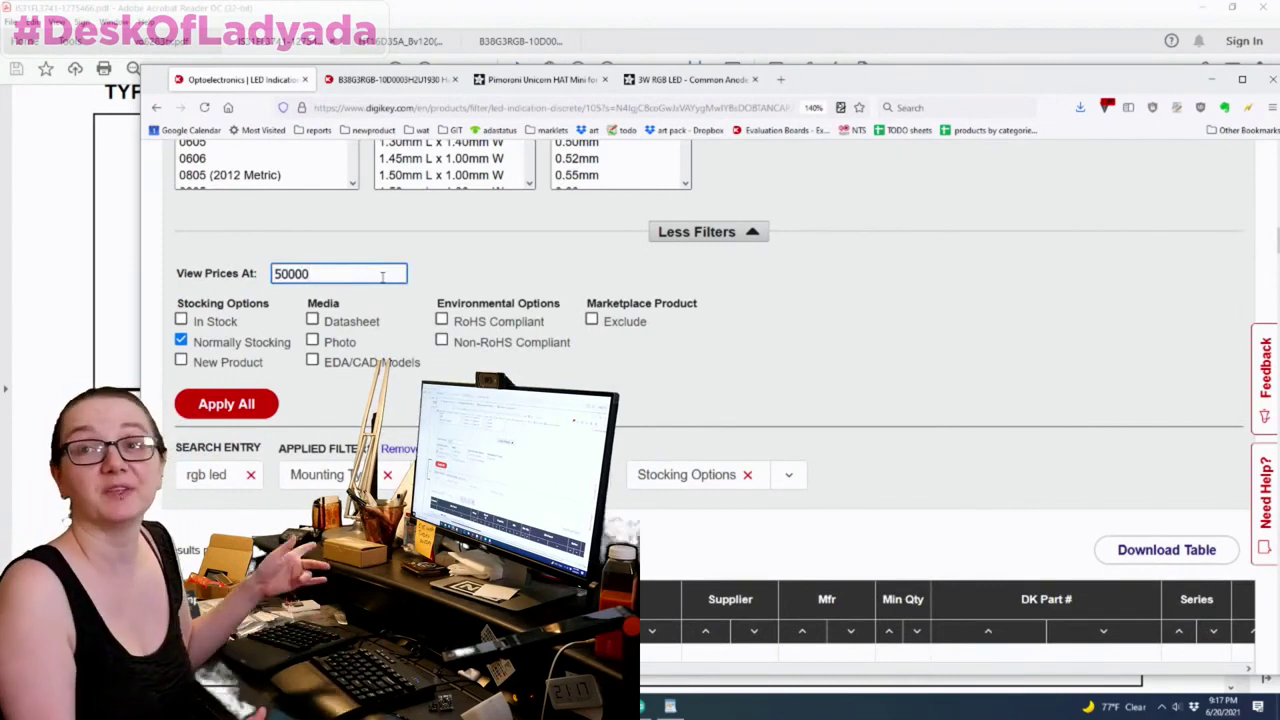
{"action": "left_click", "coordinate": [266, 400]}
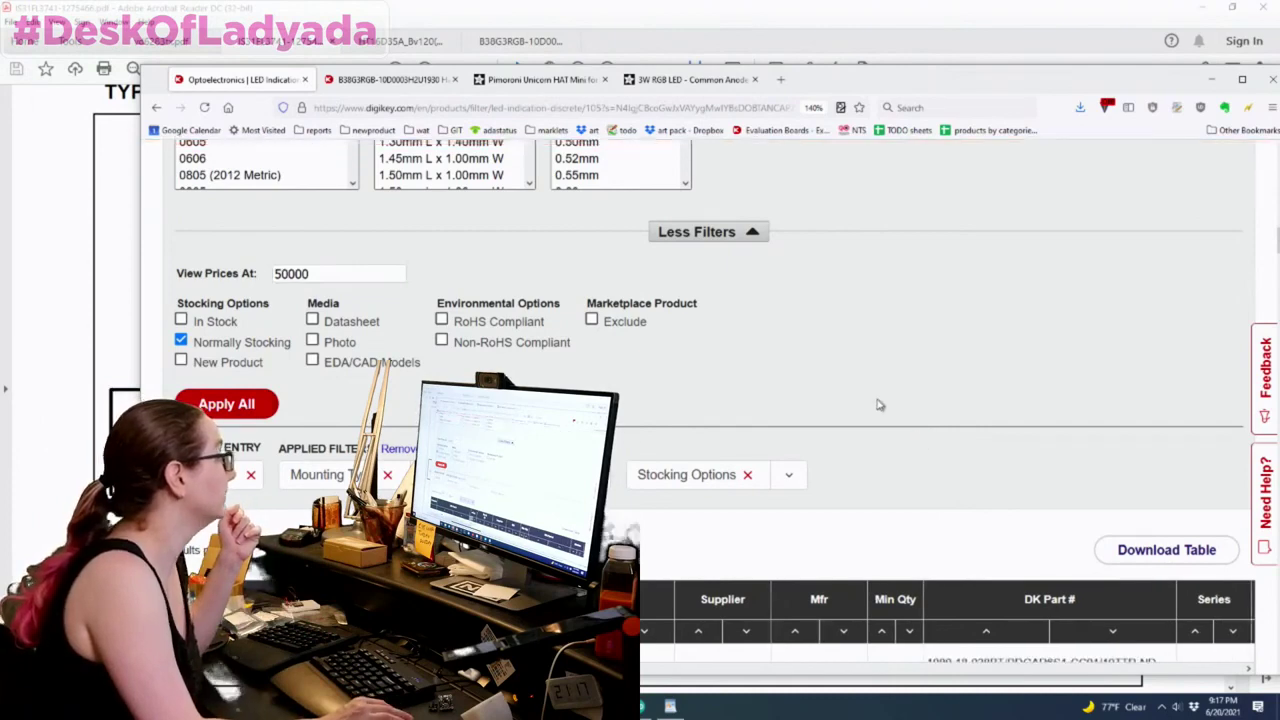
Step: Sort the results by stock in descending order and check the stock and size of the L201DS-QEPGBG2S LED
{"action": "scroll", "coordinate": [878, 404], "scroll_direction": "down", "scroll_amount": 3}
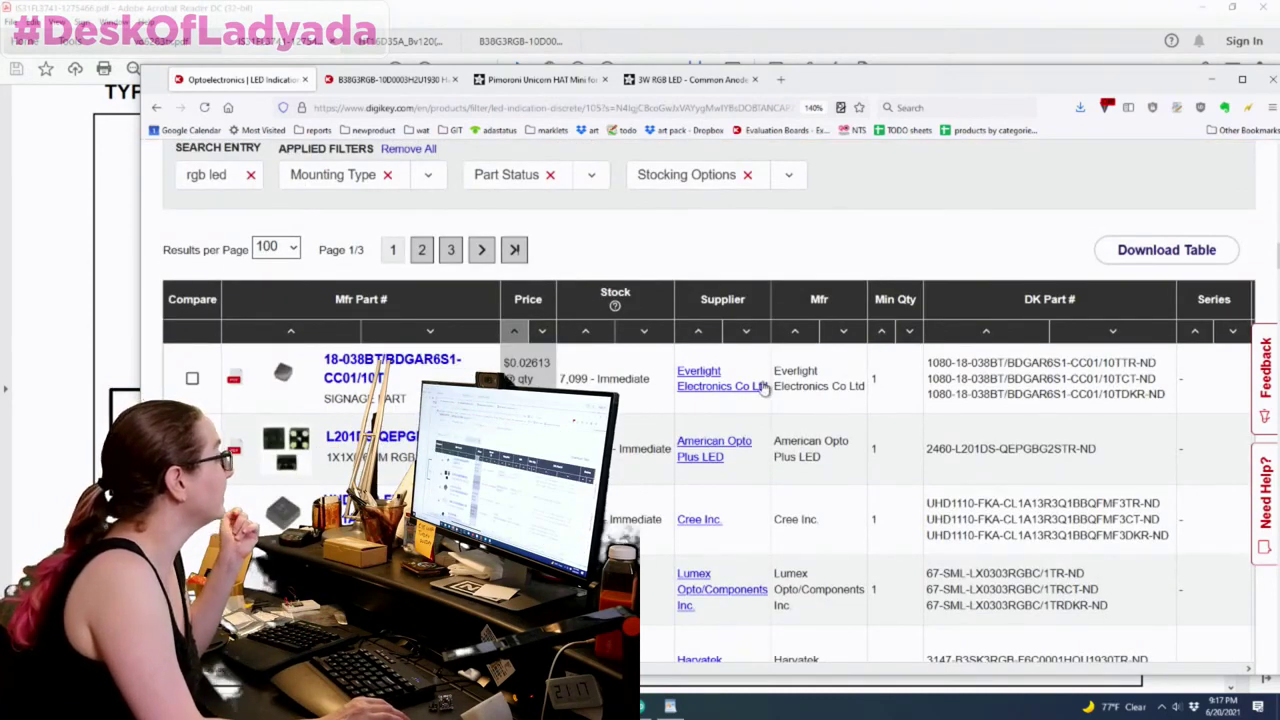
{"action": "left_click", "coordinate": [651, 333]}
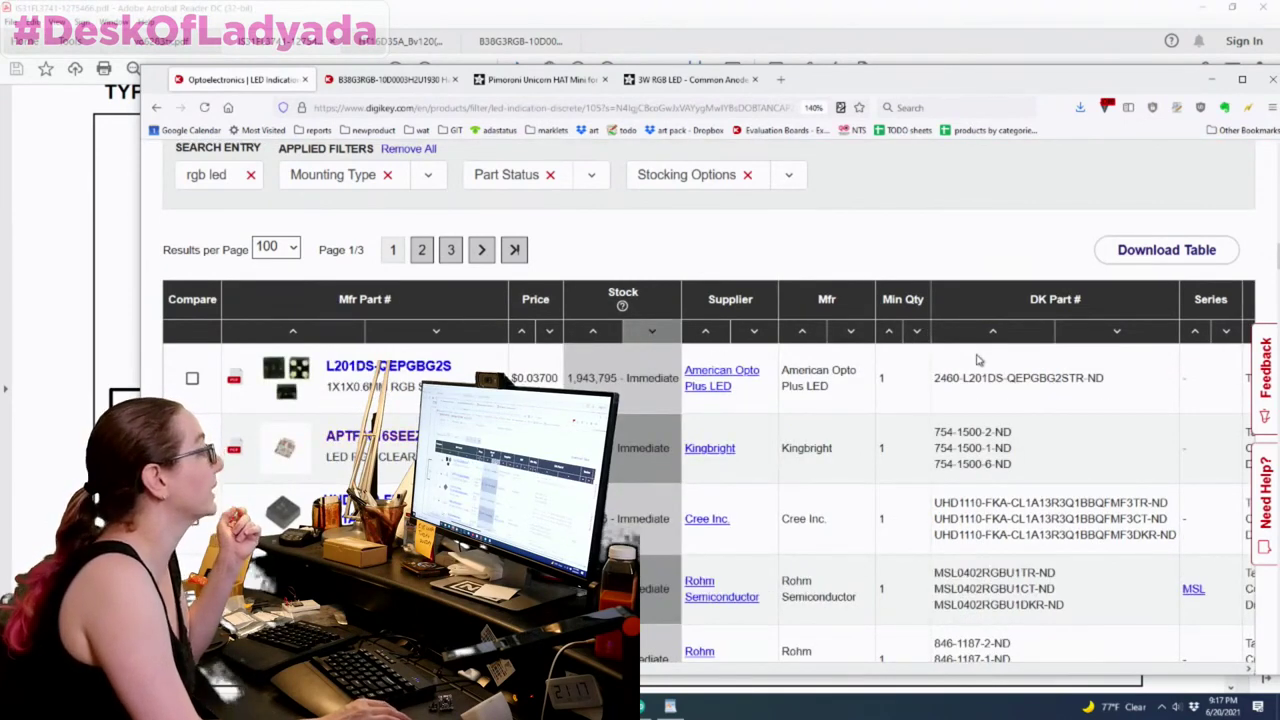
{"action": "mouse_move", "coordinate": [309, 377]}
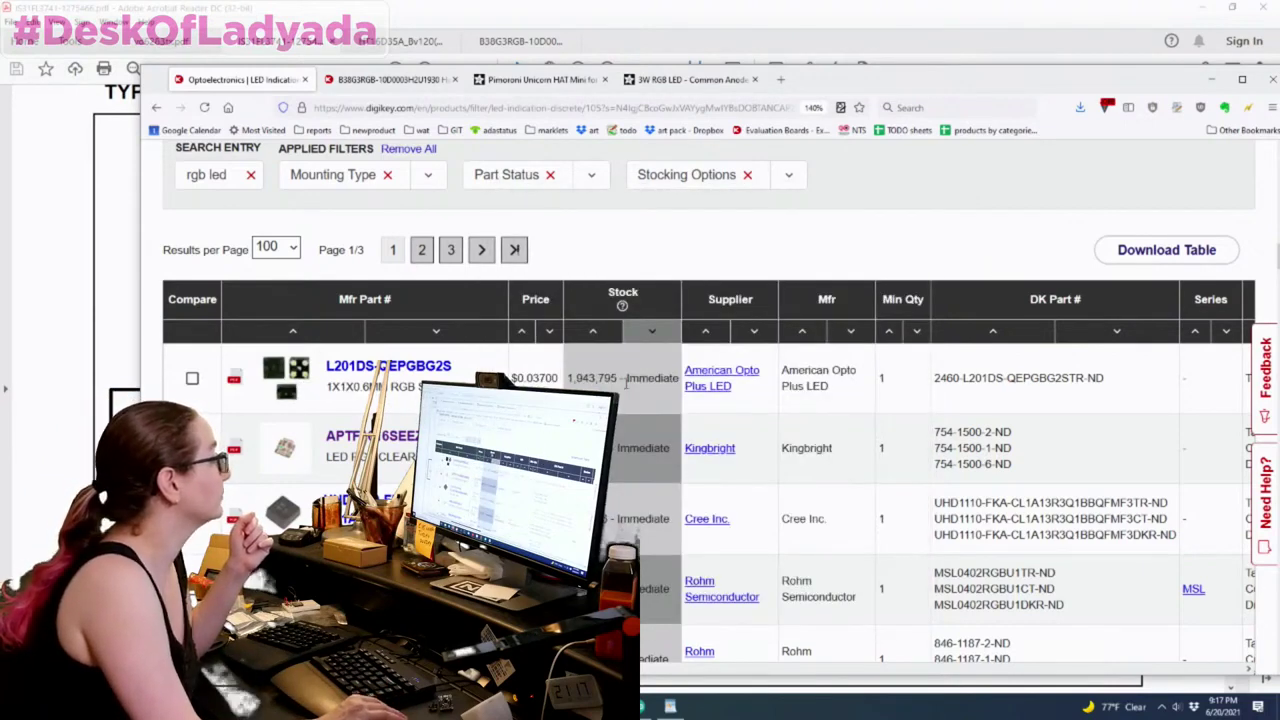
{"action": "left_click_drag", "start_coordinate": [624, 380], "coordinate": [553, 379]}
{"action": "left_click", "coordinate": [633, 488]}
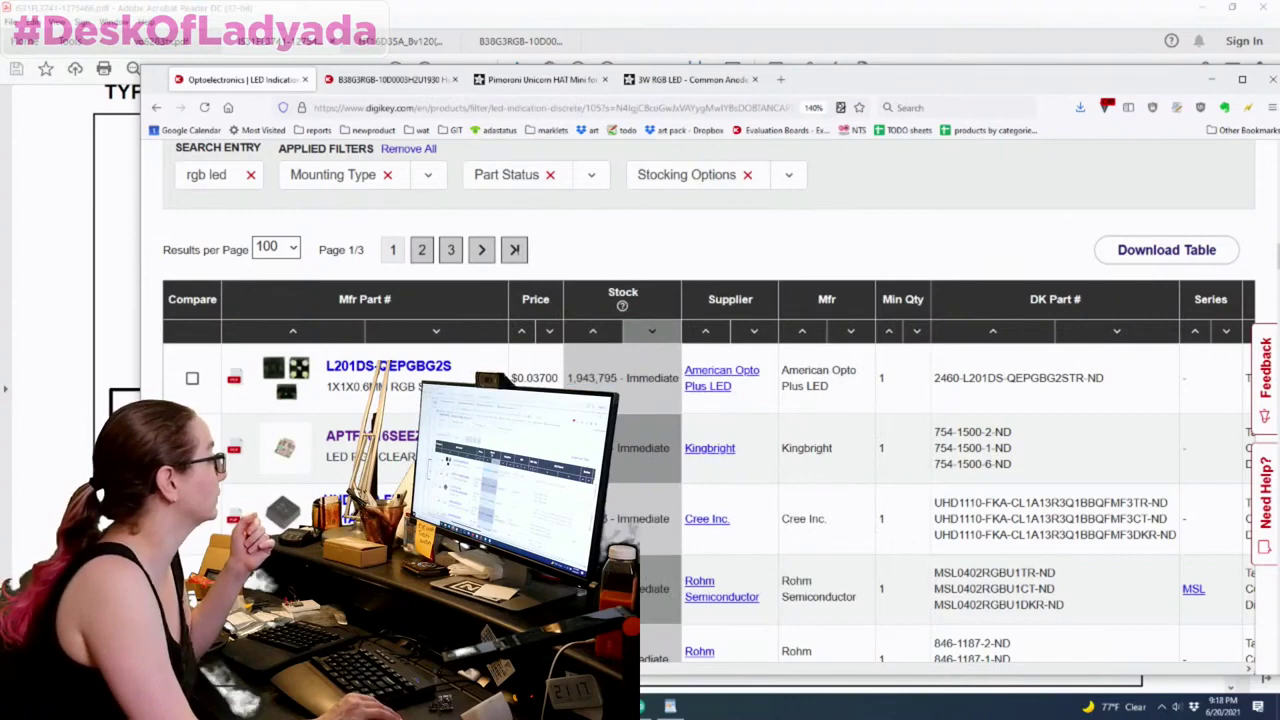
{"action": "scroll", "coordinate": [709, 490], "scroll_direction": "right", "scroll_amount": 10}
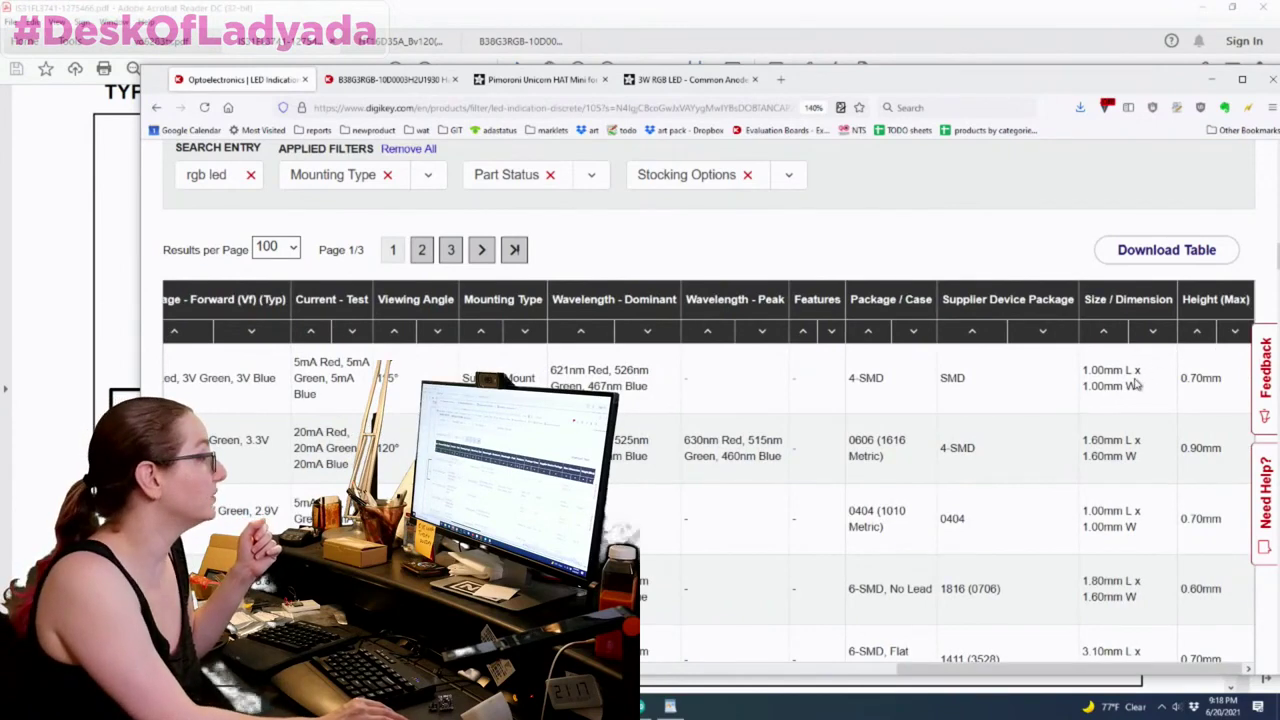
Step: Apply a Size / Dimension filter covering a range of sizes that includes 1.60mm L x 1.60mm W
{"action": "scroll", "coordinate": [1110, 645], "scroll_direction": "up", "scroll_amount": 5}
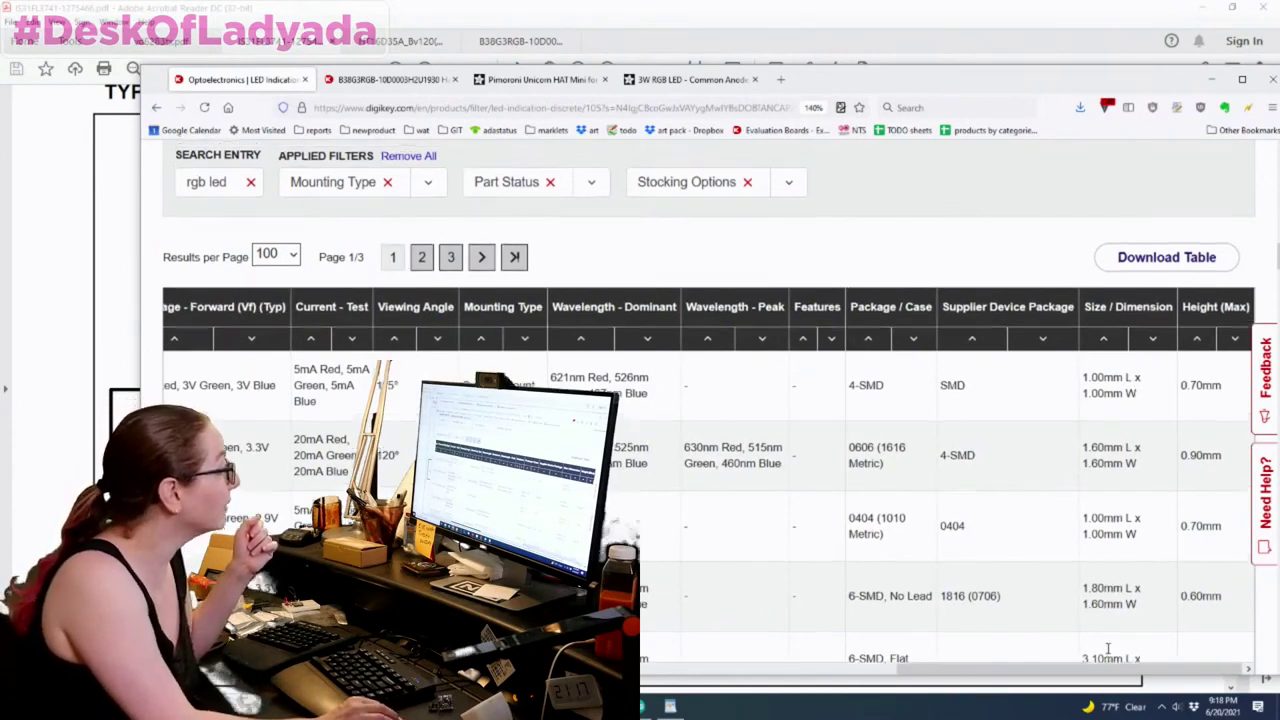
{"action": "scroll", "coordinate": [1110, 643], "scroll_direction": "up", "scroll_amount": 4}
{"action": "scroll", "coordinate": [1110, 643], "scroll_direction": "down", "scroll_amount": 4}
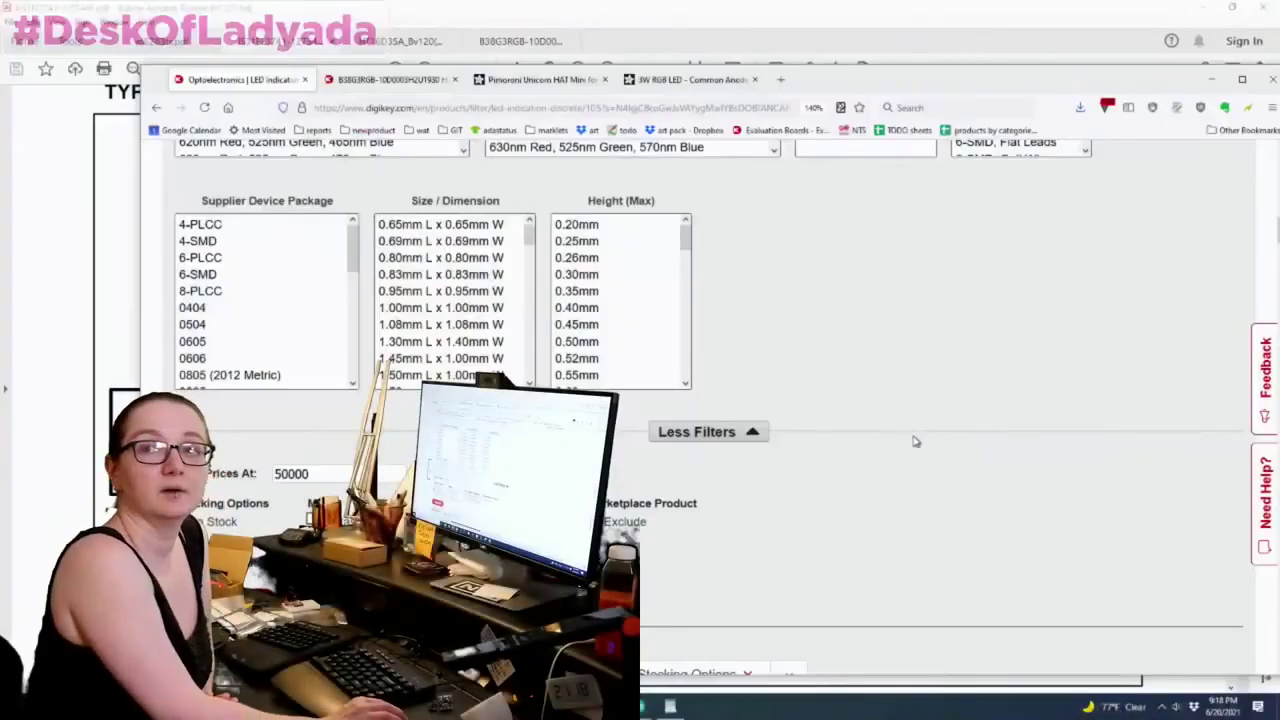
{"action": "scroll", "coordinate": [585, 384], "scroll_direction": "up", "scroll_amount": 2}
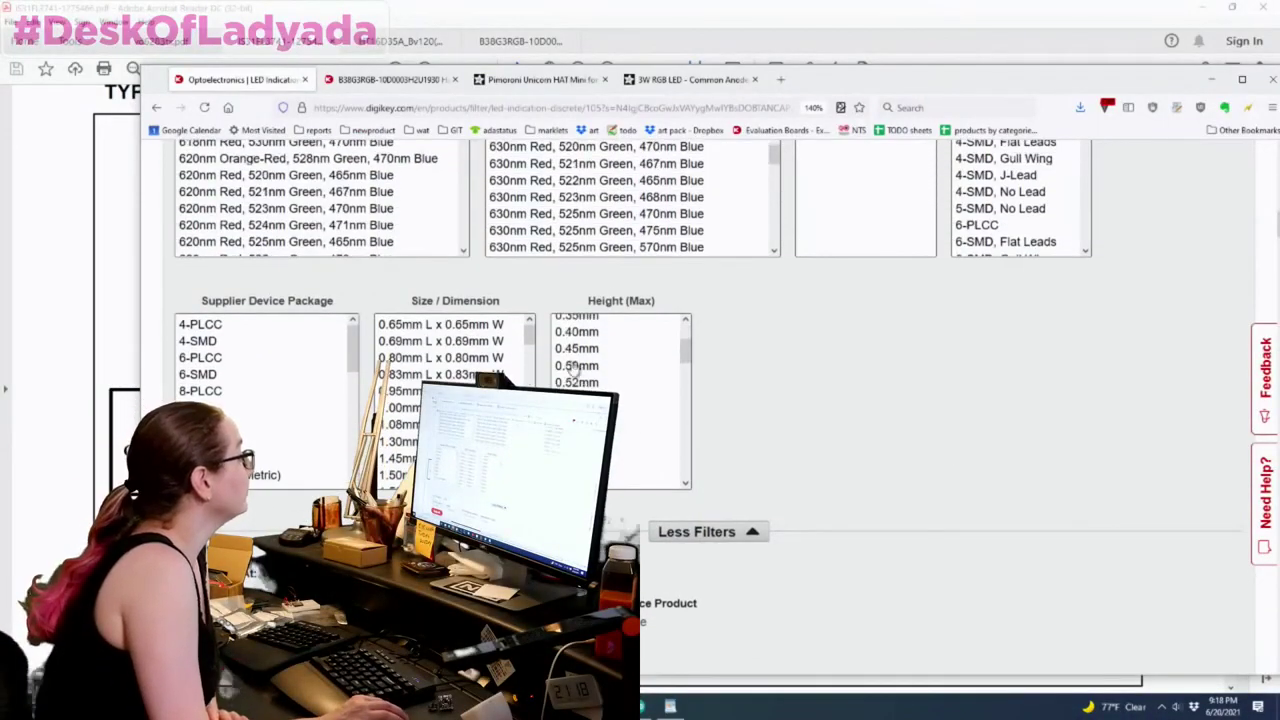
{"action": "scroll", "coordinate": [575, 368], "scroll_direction": "down", "scroll_amount": 2}
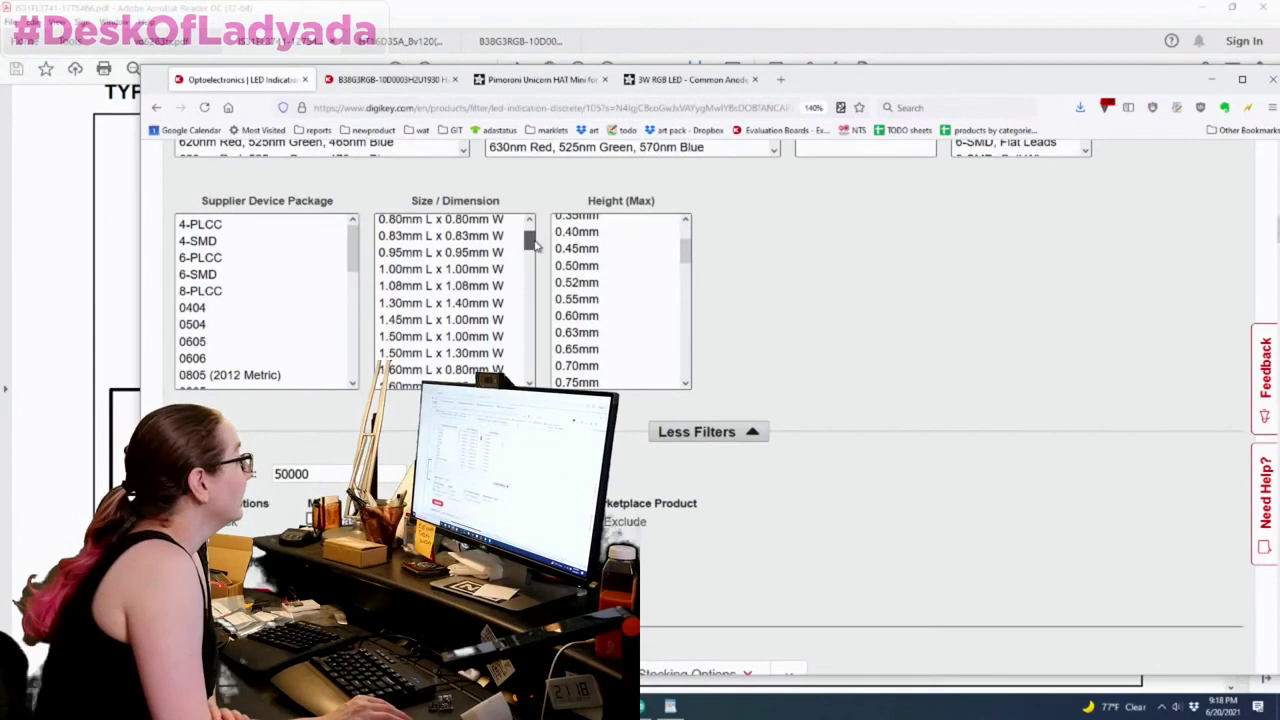
{"action": "left_click_drag", "start_coordinate": [487, 279], "coordinate": [505, 390]}
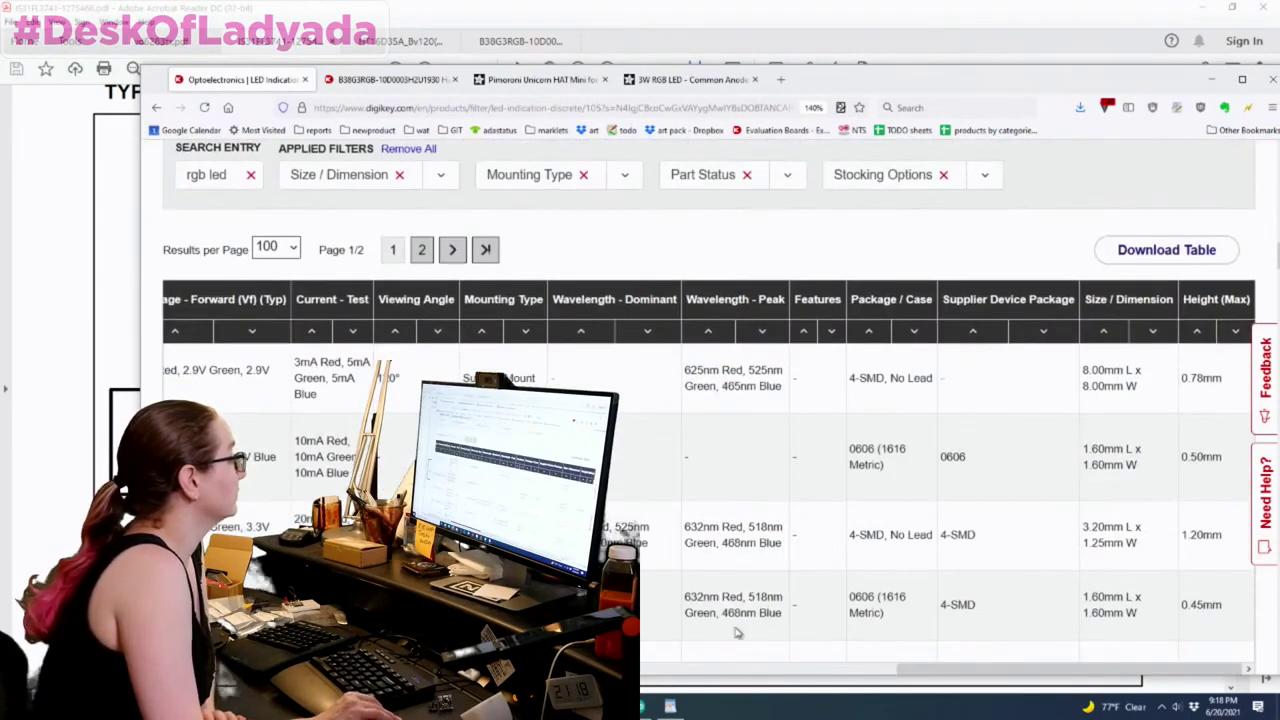
Step: Examine the part names, prices and enlarged photos of the first results, from B38G3RGB-10D0003H2U1930 down to the EAST1616RGB parts
{"action": "scroll", "coordinate": [737, 632], "scroll_direction": "left", "scroll_amount": 10}
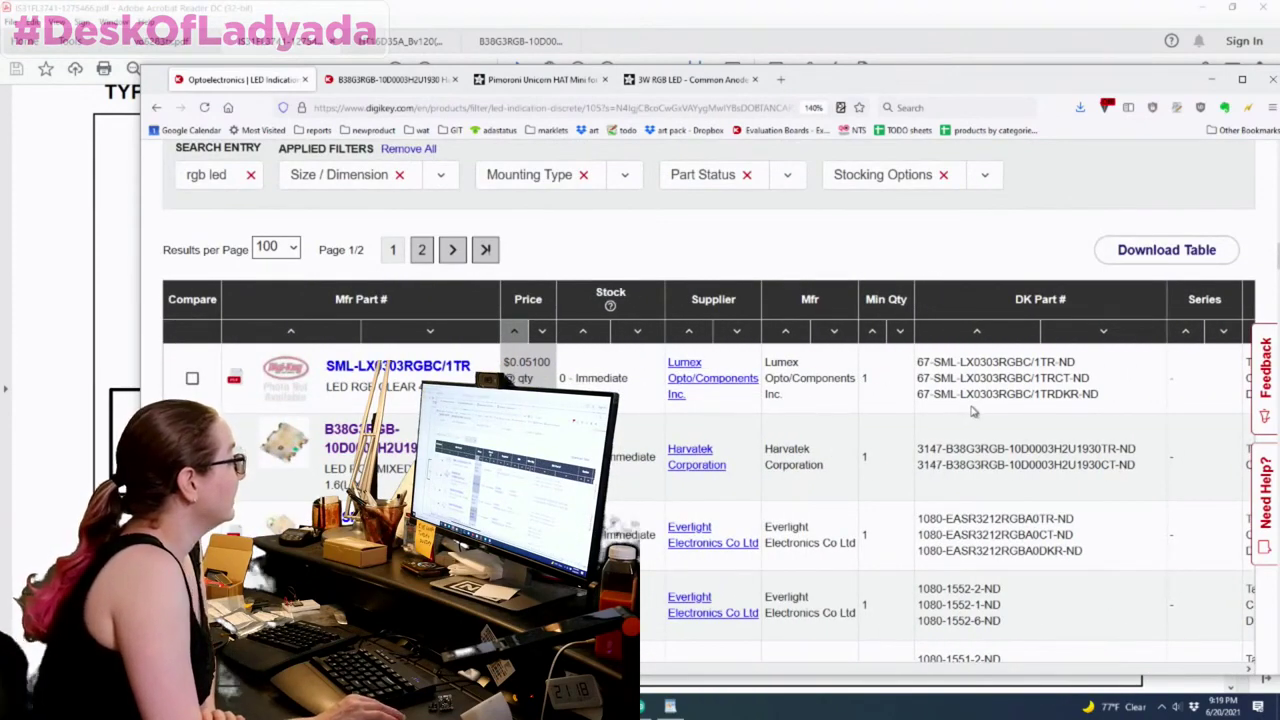
{"action": "scroll", "coordinate": [985, 411], "scroll_direction": "down", "scroll_amount": 1}
{"action": "mouse_move", "coordinate": [296, 443]}
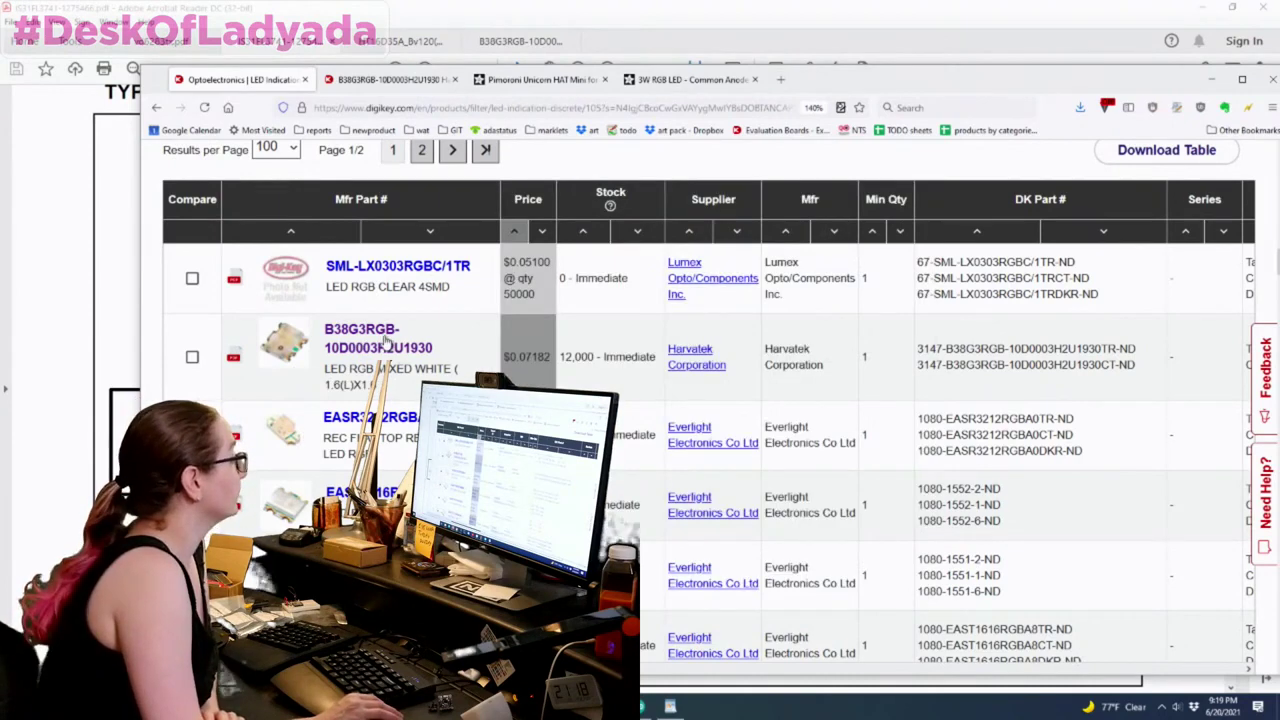
{"action": "scroll", "coordinate": [491, 353], "scroll_direction": "down", "scroll_amount": 1}
{"action": "scroll", "coordinate": [491, 353], "scroll_direction": "up", "scroll_amount": 1}
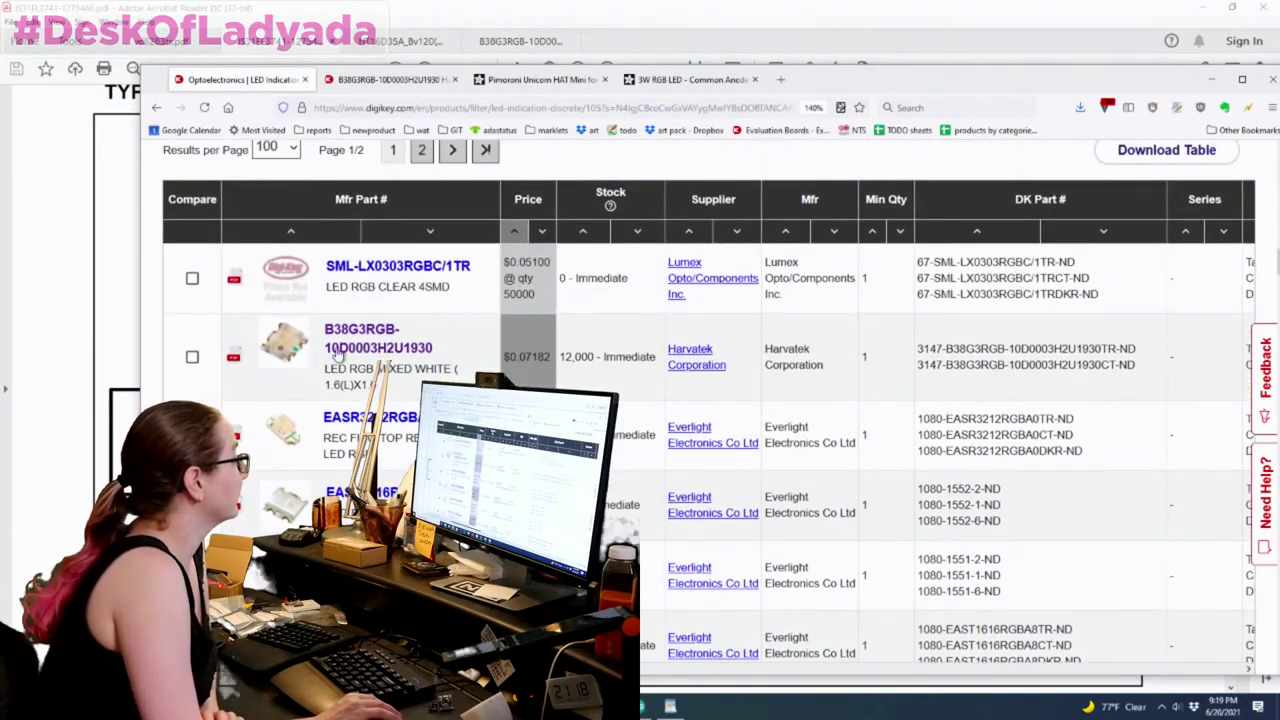
{"action": "scroll", "coordinate": [324, 341], "scroll_direction": "down", "scroll_amount": 1}
{"action": "mouse_move", "coordinate": [281, 480]}
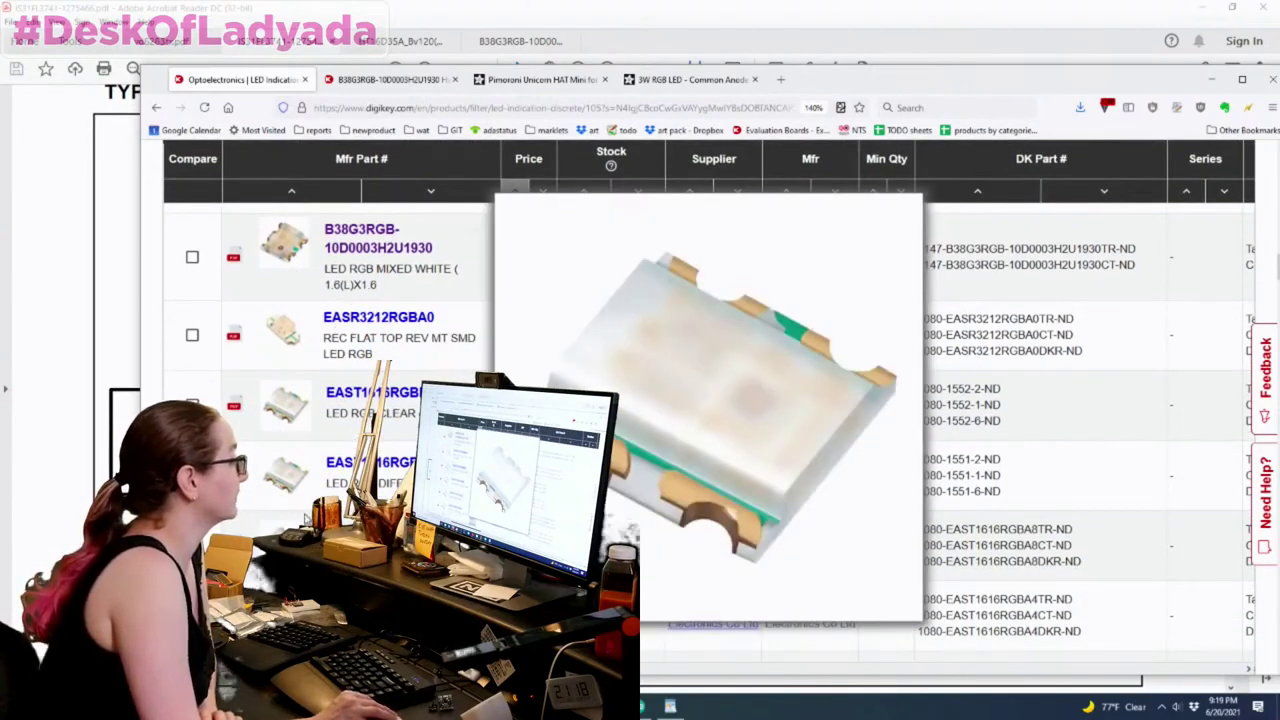
Step: Compare the Size / Dimension column across the first results and highlight the B38G3RGB-10D0003H2U1930's dimensions
{"action": "left_click_drag", "start_coordinate": [340, 668], "coordinate": [1257, 686]}
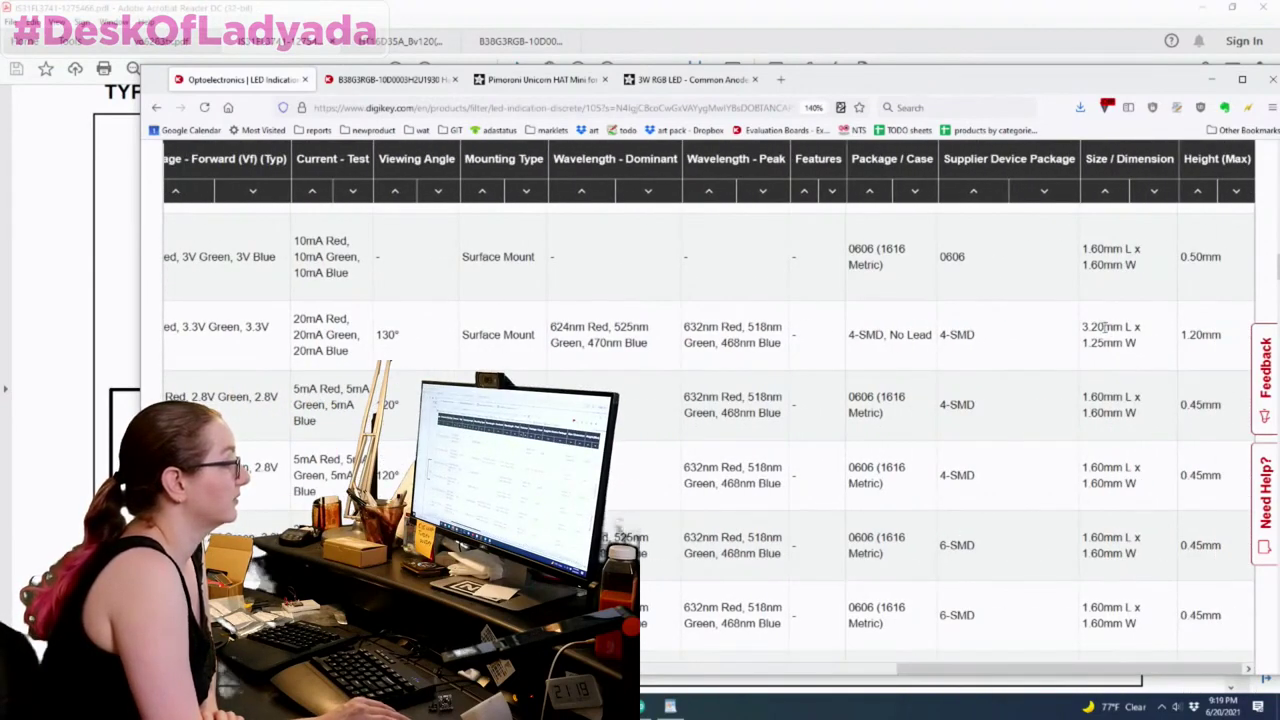
{"action": "scroll", "coordinate": [1020, 531], "scroll_direction": "up", "scroll_amount": 2}
{"action": "scroll", "coordinate": [1018, 531], "scroll_direction": "down", "scroll_amount": 2}
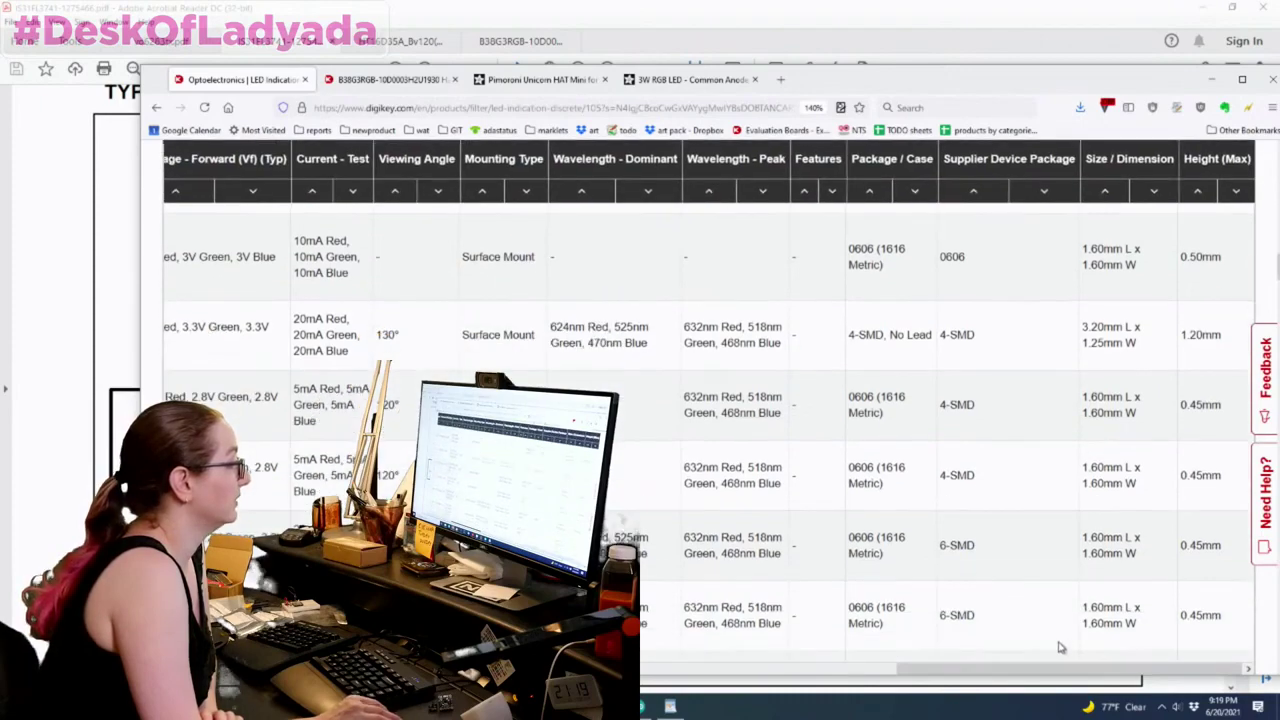
{"action": "left_click_drag", "start_coordinate": [1062, 668], "coordinate": [878, 668]}
{"action": "scroll", "coordinate": [700, 420], "scroll_direction": "left", "scroll_amount": 10}
{"action": "scroll", "coordinate": [1210, 362], "scroll_direction": "right", "scroll_amount": 10}
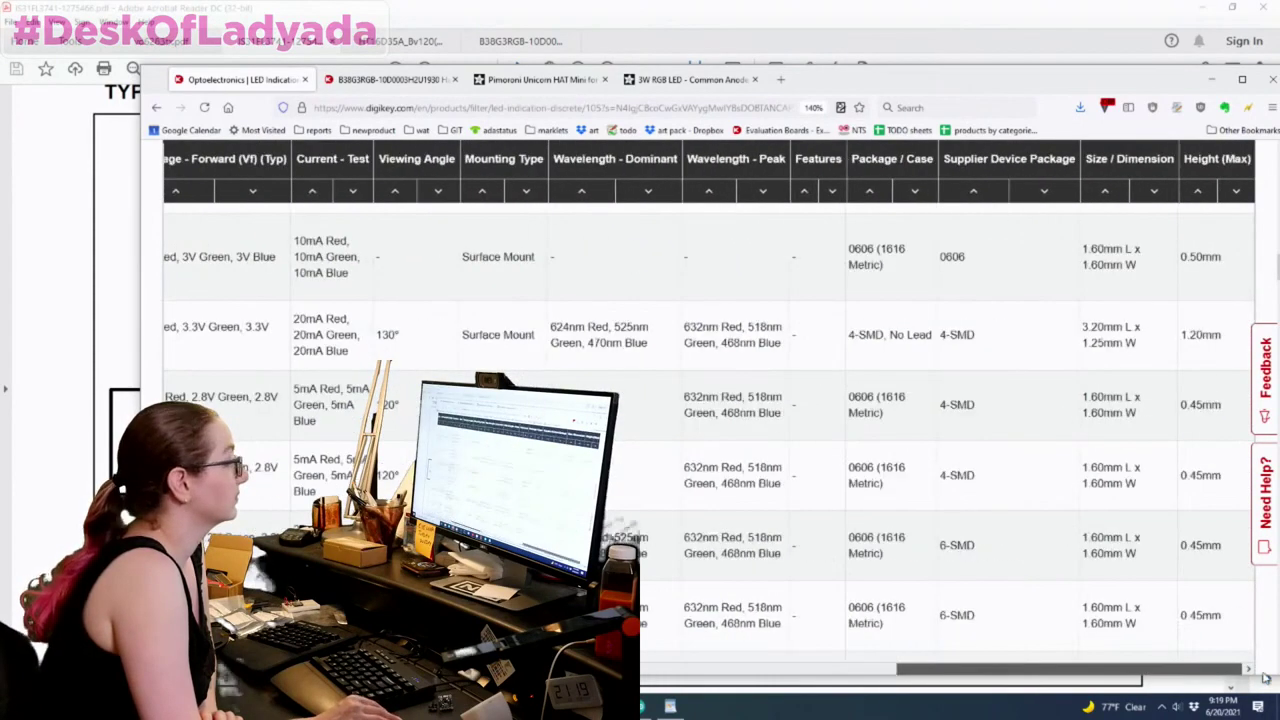
{"action": "left_click_drag", "start_coordinate": [1082, 248], "coordinate": [1155, 288]}
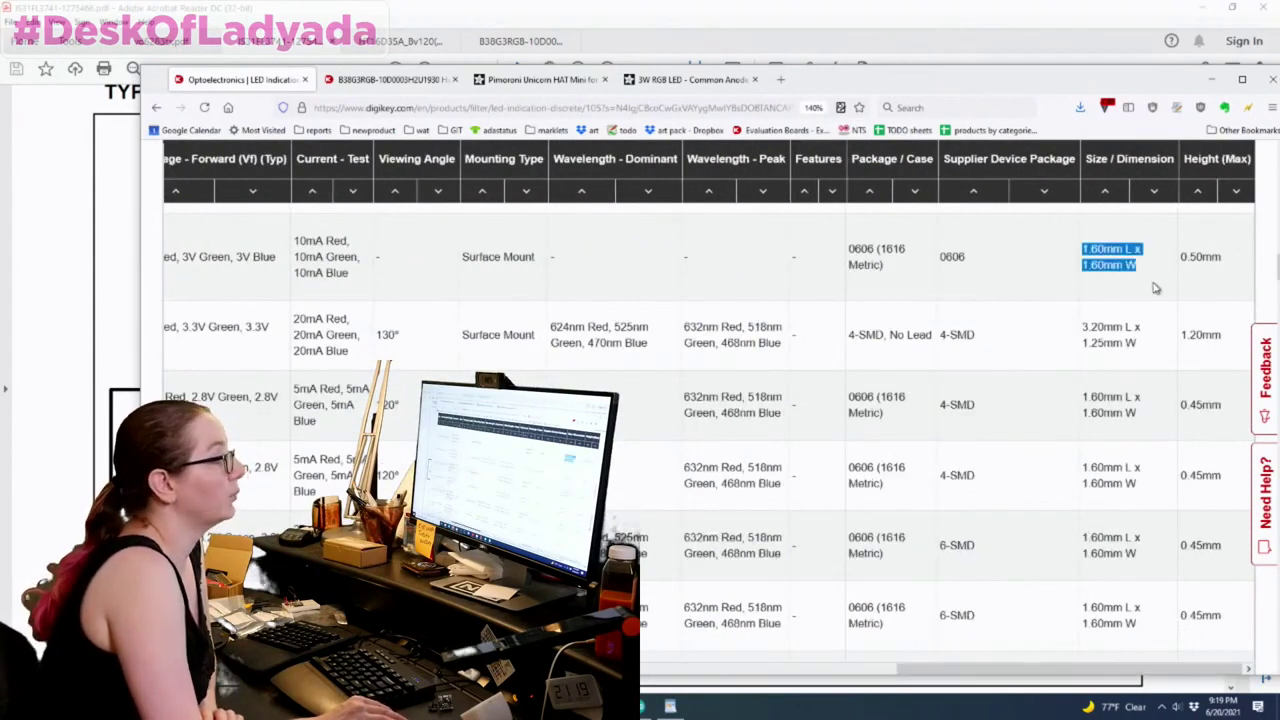
Step: Return to the part name columns and view the enlarged photos of the B38G3RGB-10D0003H2U1930 and the first EAST1616RGB LED
{"action": "left_click_drag", "start_coordinate": [1118, 662], "coordinate": [382, 662]}
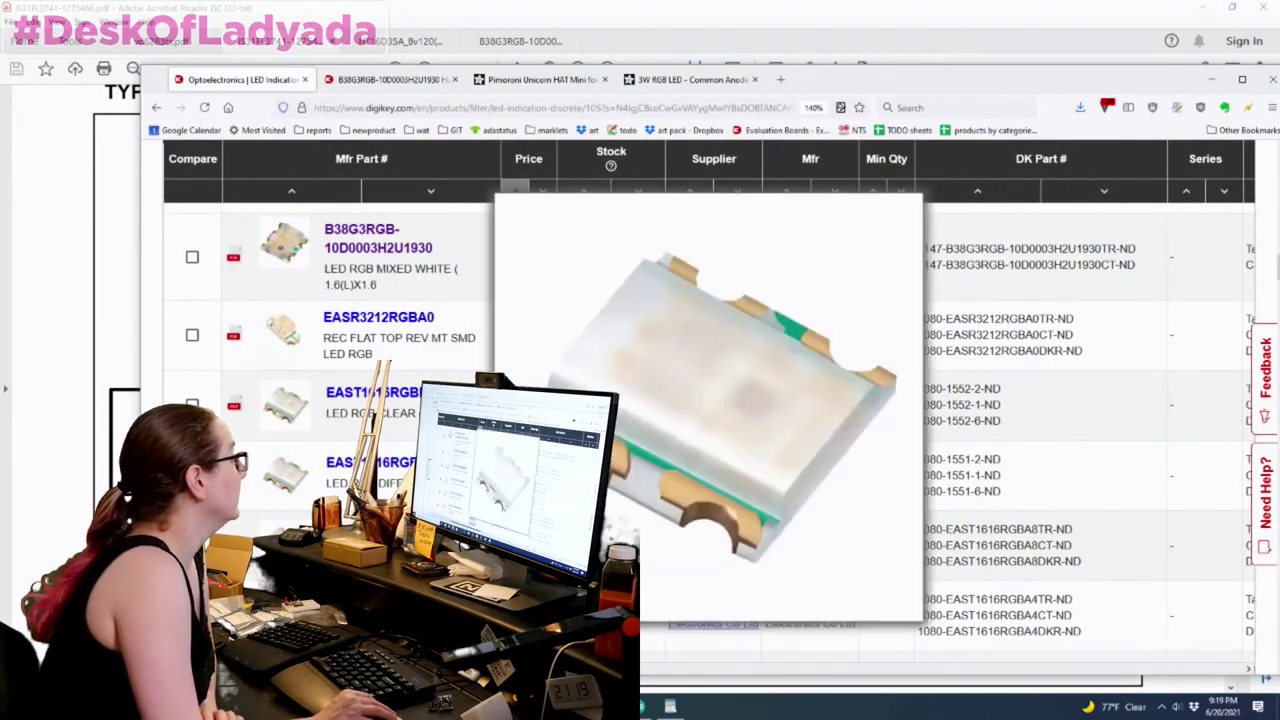
{"action": "mouse_move", "coordinate": [296, 271]}
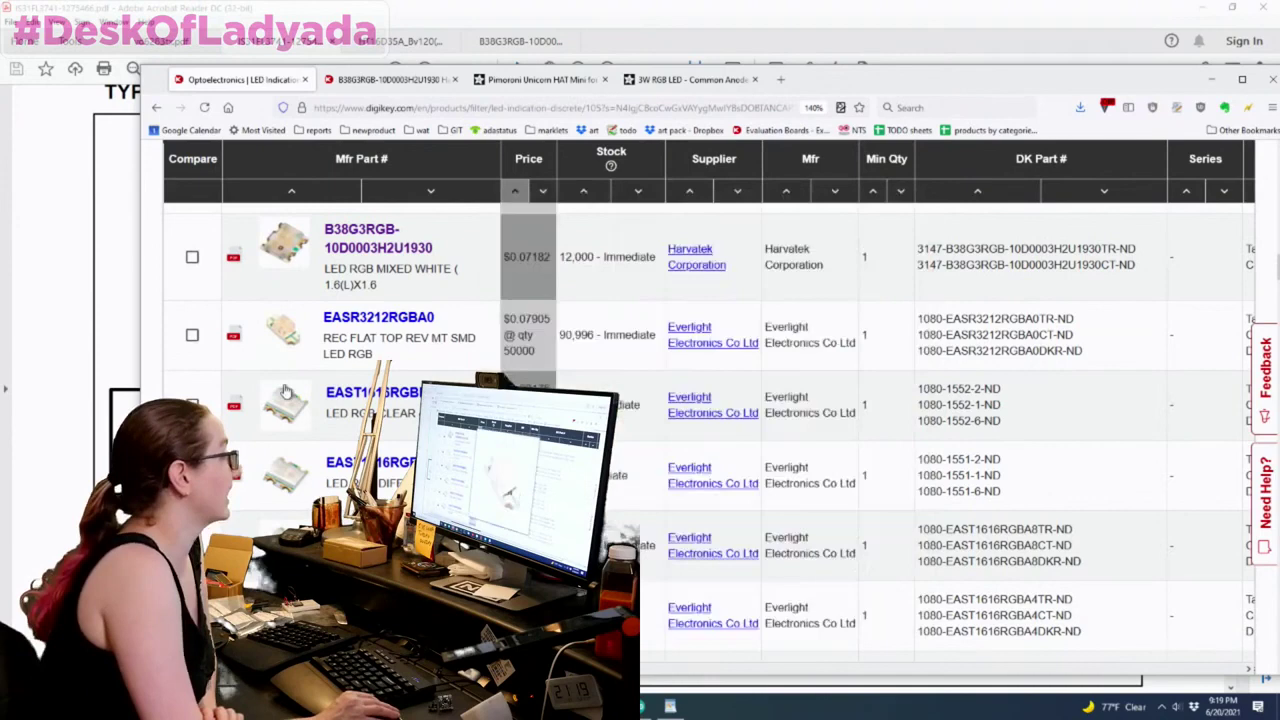
{"action": "mouse_move", "coordinate": [285, 405]}
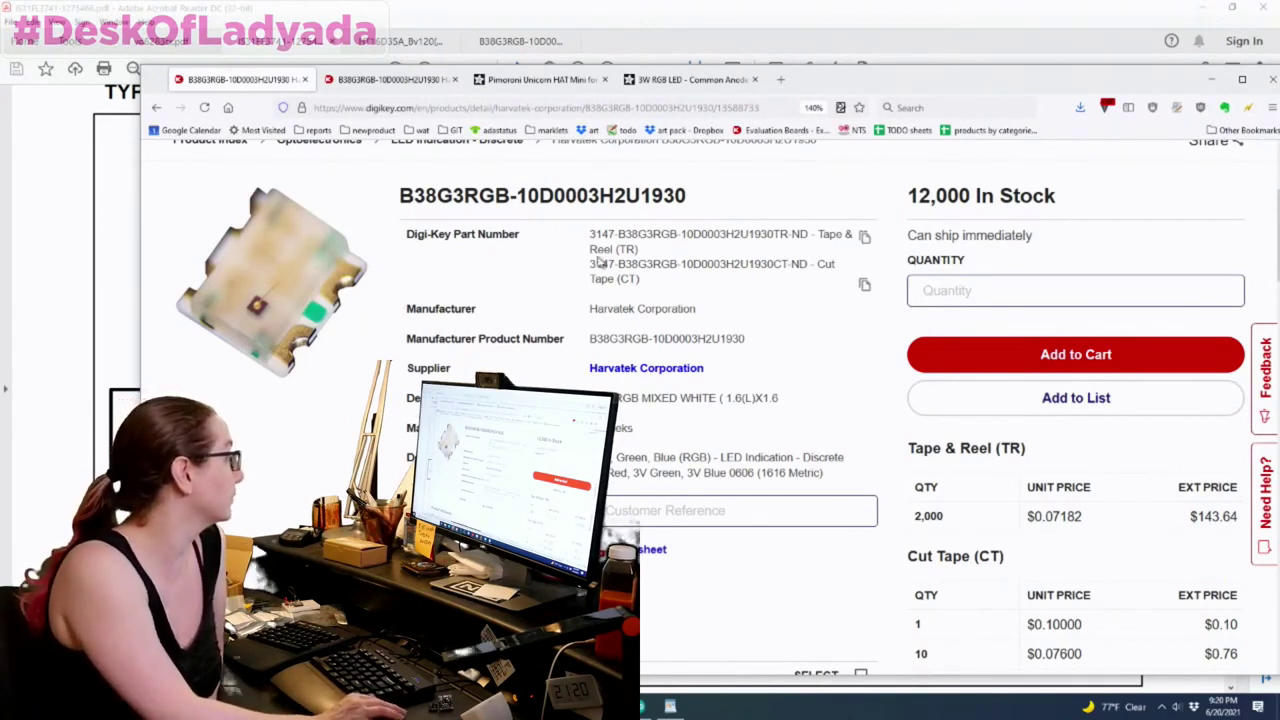
Step: Review the pricing and product attributes of the B38G3RGB-10D0003H2U1930 on its product page and highlight its Millicandela Rating
{"action": "scroll", "coordinate": [785, 266], "scroll_direction": "down", "scroll_amount": 3}
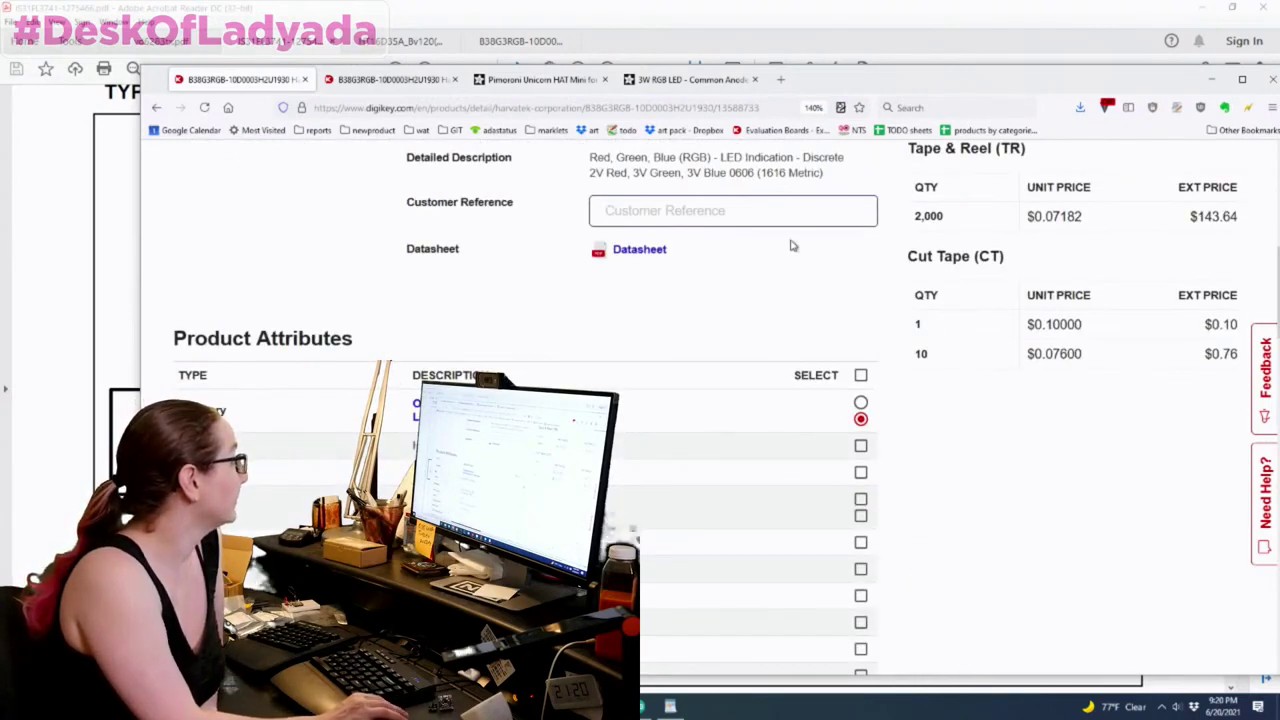
{"action": "scroll", "coordinate": [791, 243], "scroll_direction": "up", "scroll_amount": 3}
{"action": "scroll", "coordinate": [660, 285], "scroll_direction": "down", "scroll_amount": 6}
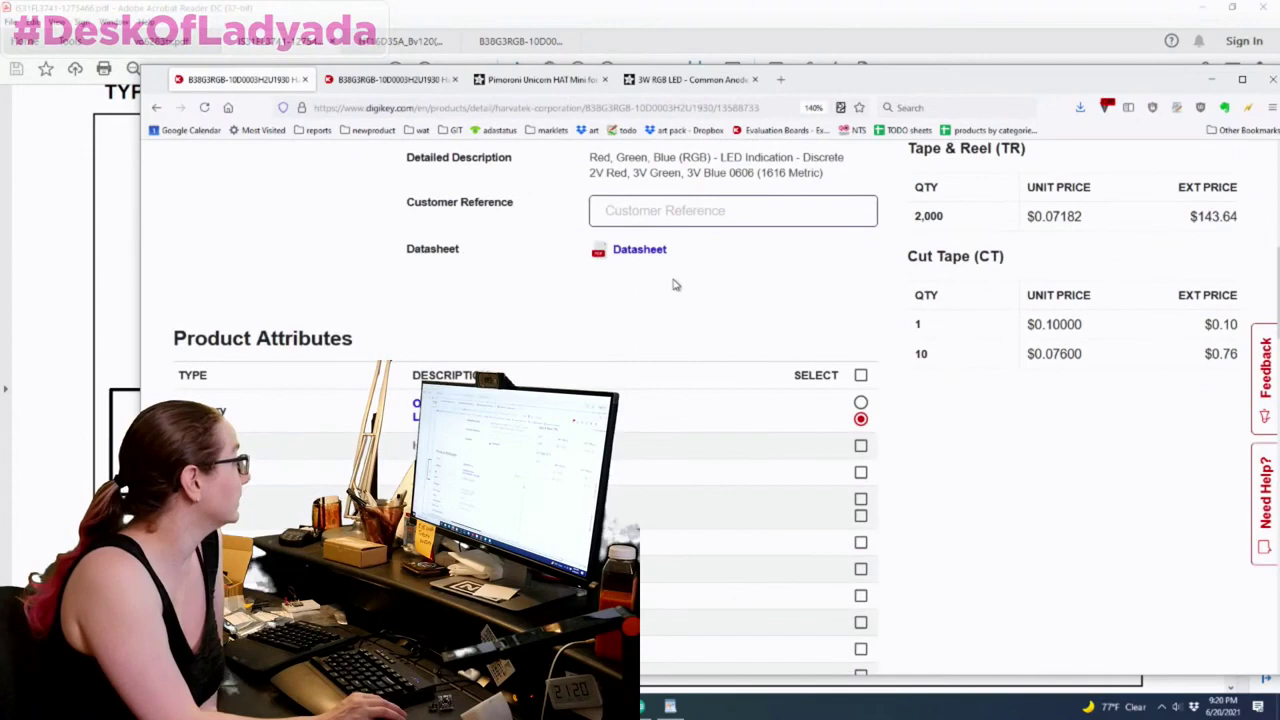
{"action": "scroll", "coordinate": [674, 285], "scroll_direction": "down", "scroll_amount": 2}
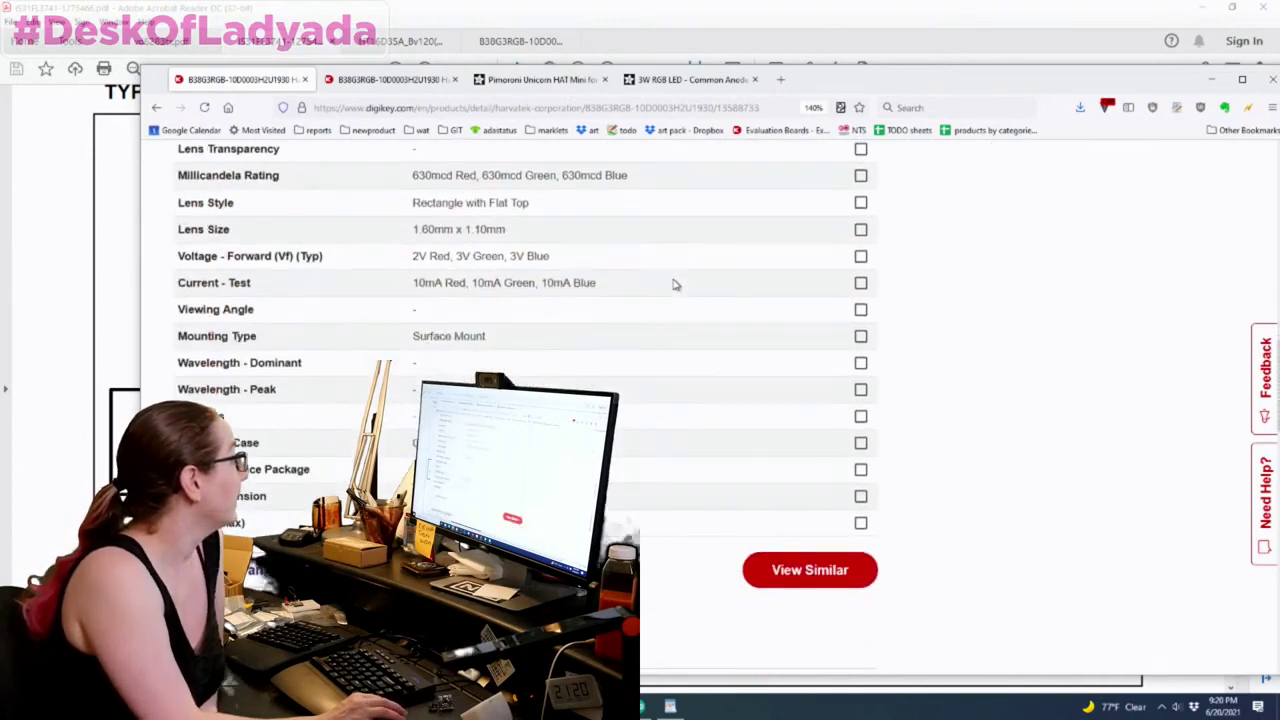
{"action": "scroll", "coordinate": [678, 284], "scroll_direction": "up", "scroll_amount": 1}
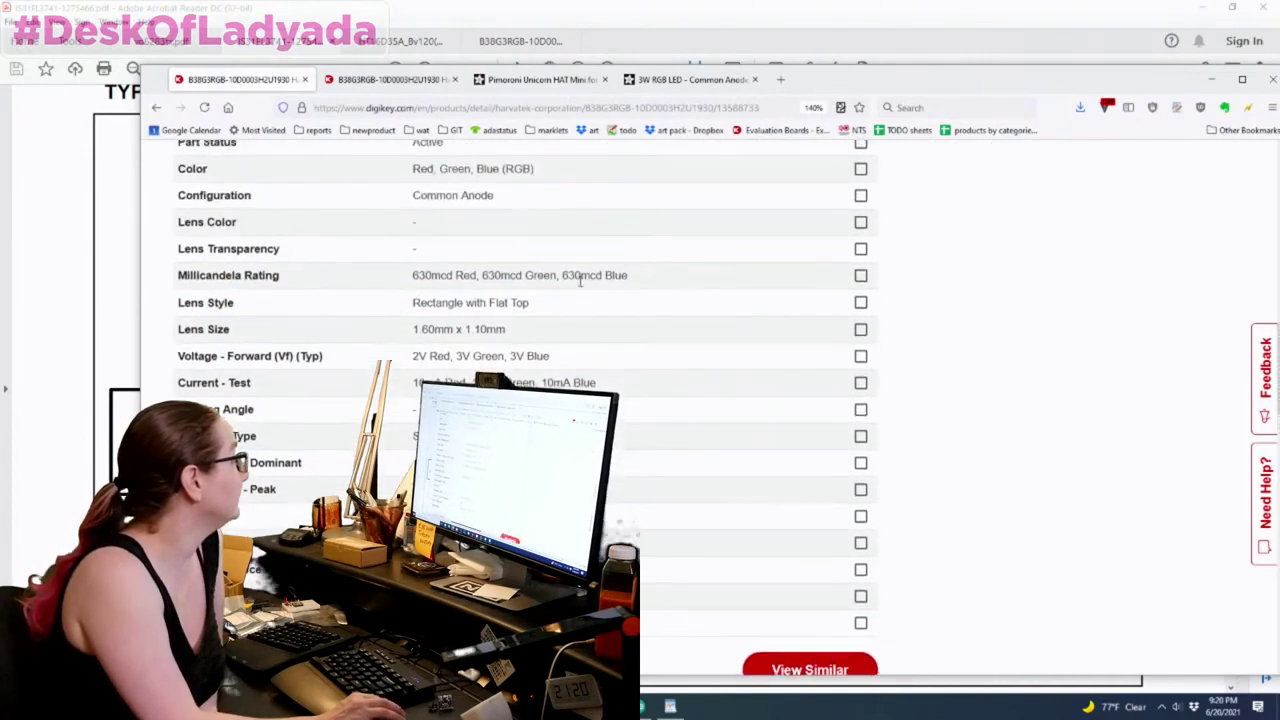
{"action": "left_click_drag", "start_coordinate": [628, 278], "coordinate": [422, 289]}
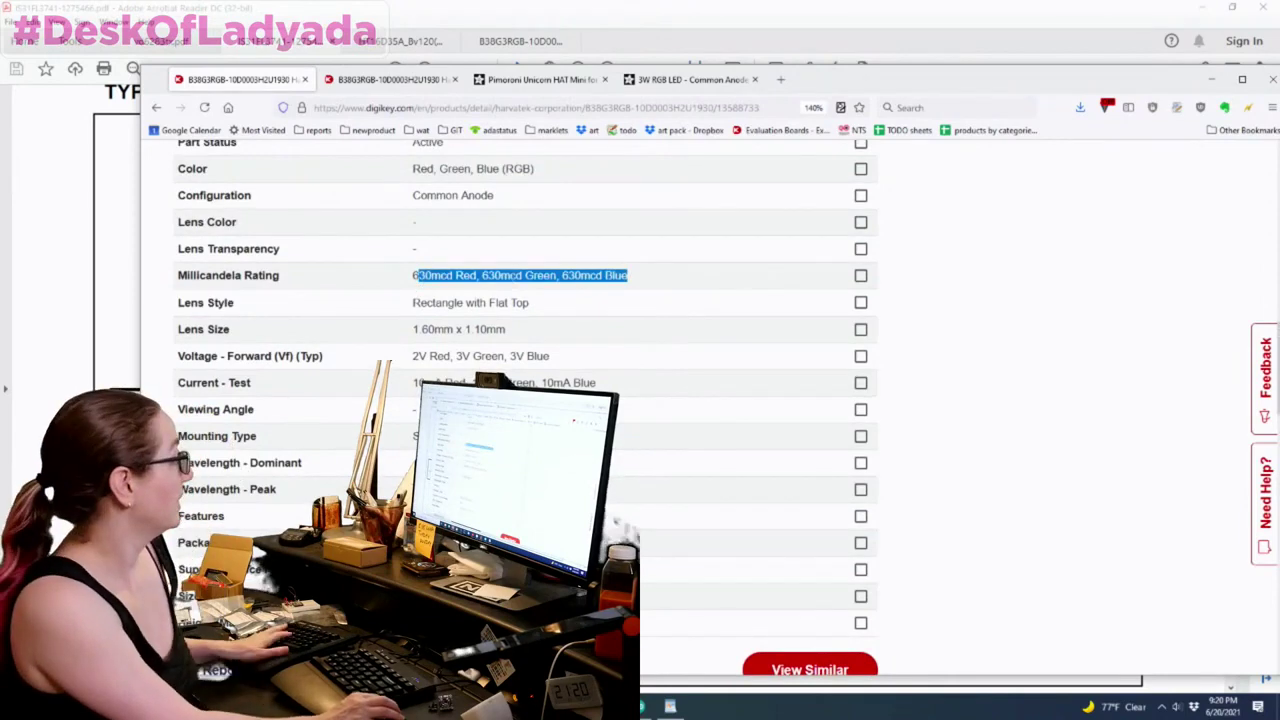
Step: Enlarge the product page to 150% and highlight the Millicandela Rating values again
{"action": "key", "text": "ctrl+plus"}
{"action": "left_click", "coordinate": [612, 342]}
{"action": "key", "text": "ctrl+plus"}
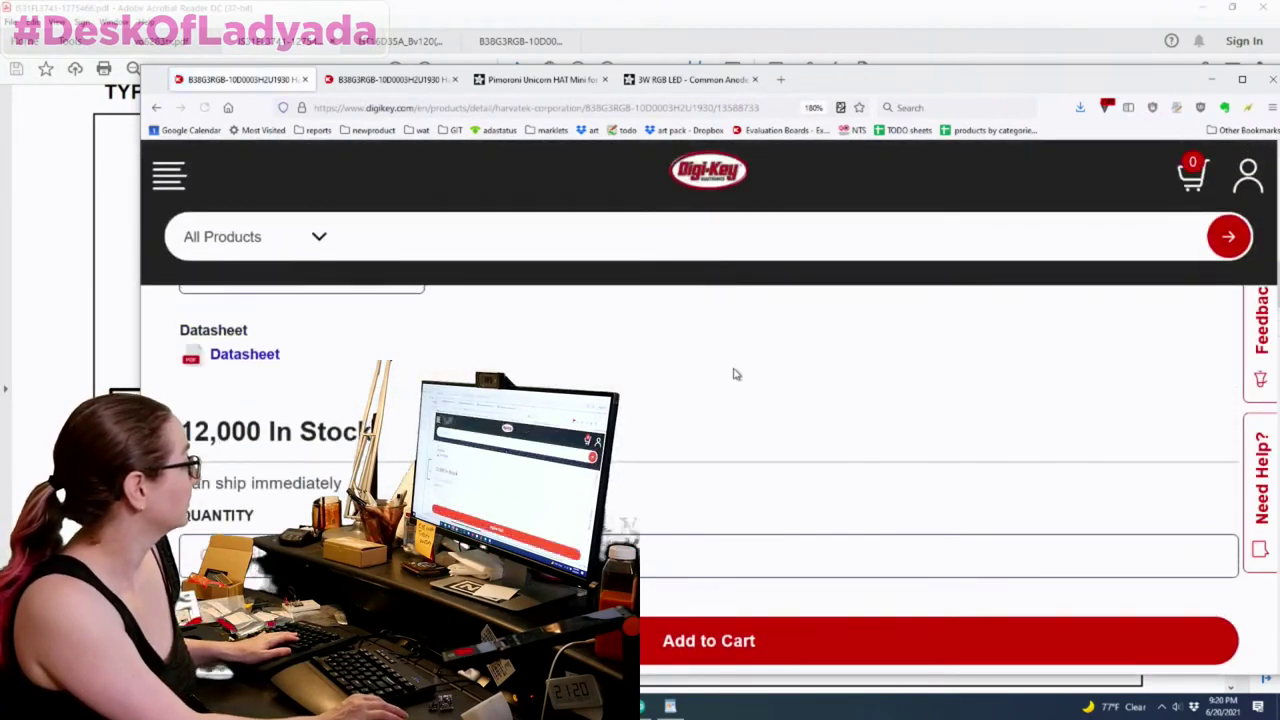
{"action": "key", "text": "ctrl+minus"}
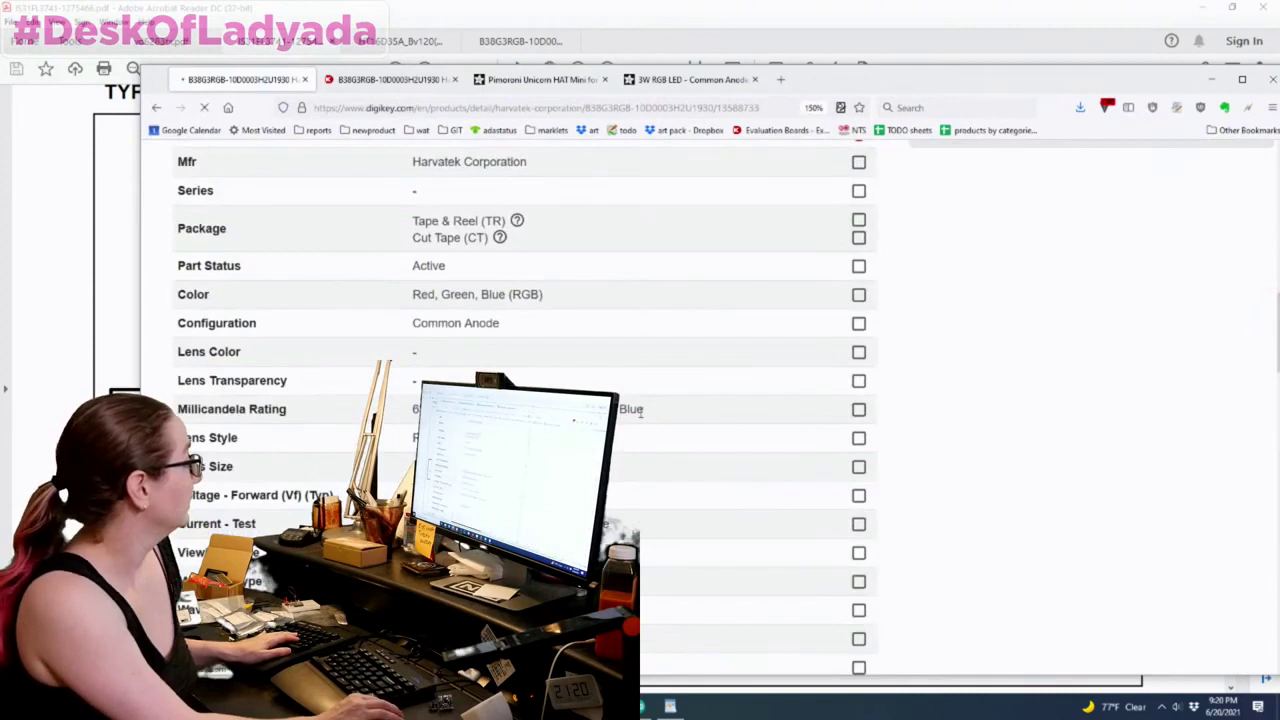
{"action": "left_click_drag", "start_coordinate": [398, 412], "coordinate": [635, 412]}
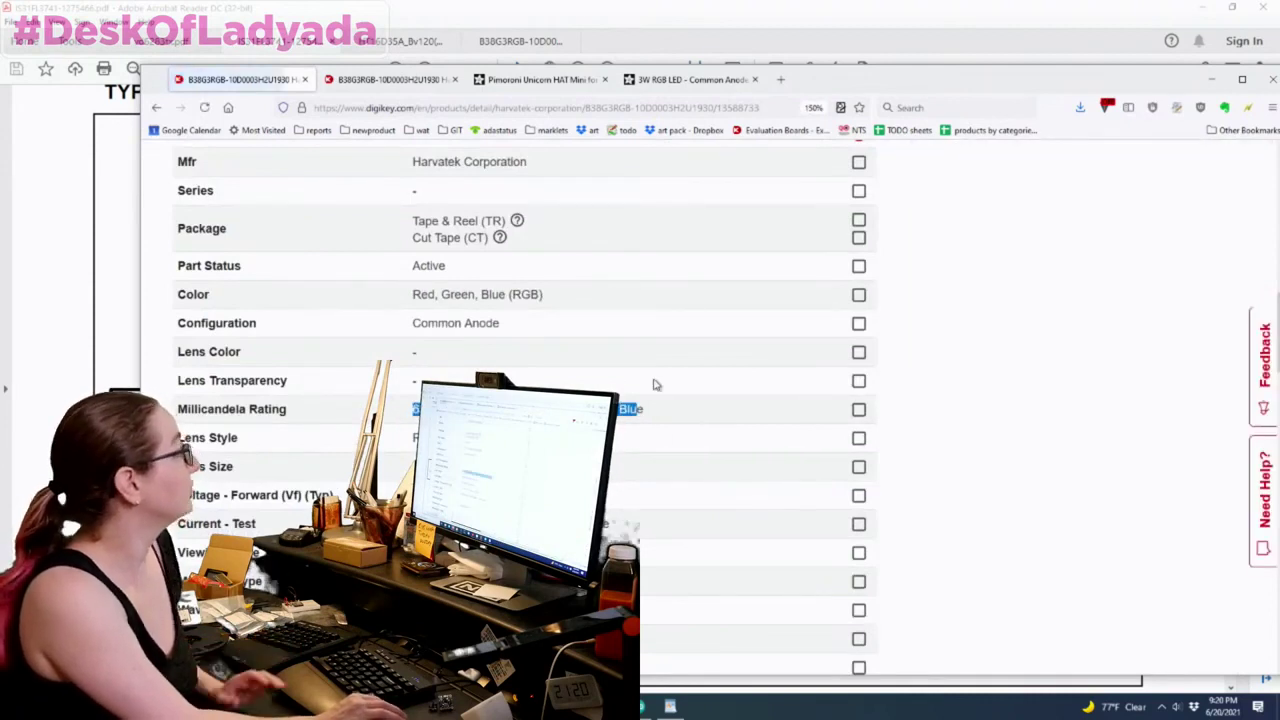
Step: Go back to the product overview and highlight "MIXED WHITE" in the LED's description
{"action": "scroll", "coordinate": [650, 275], "scroll_direction": "down", "scroll_amount": 2}
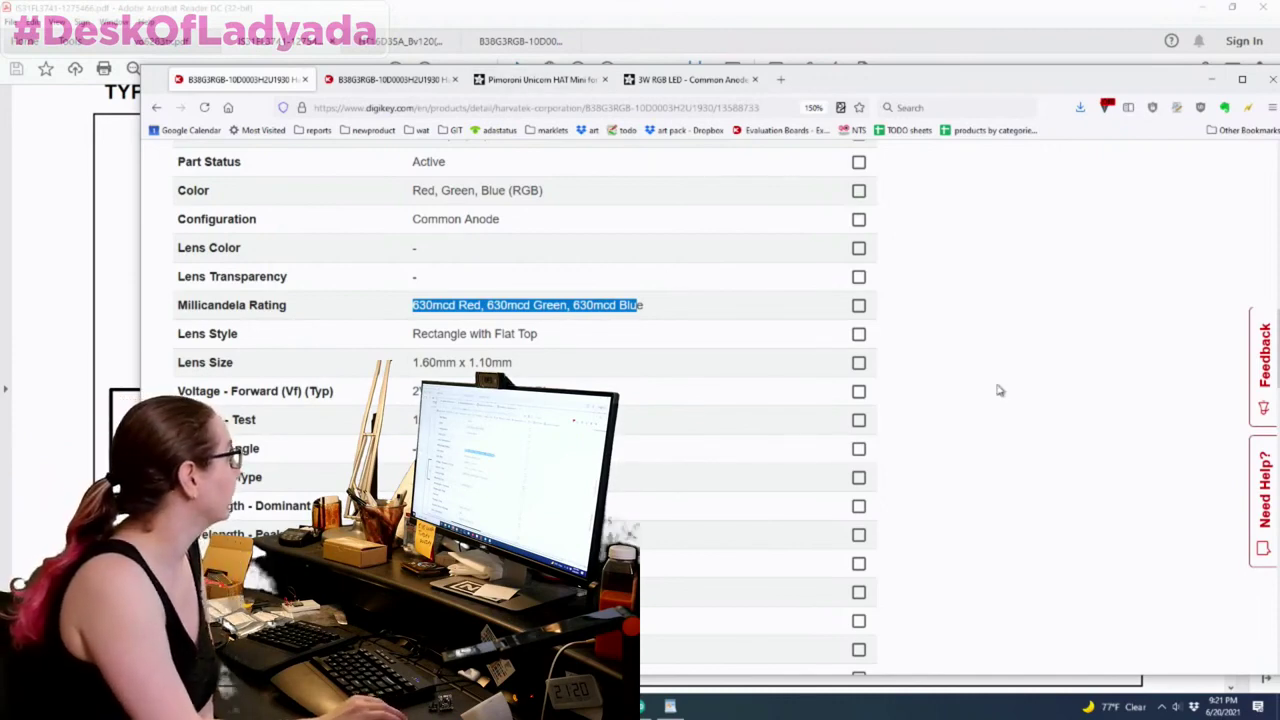
{"action": "scroll", "coordinate": [571, 374], "scroll_direction": "up", "scroll_amount": 10}
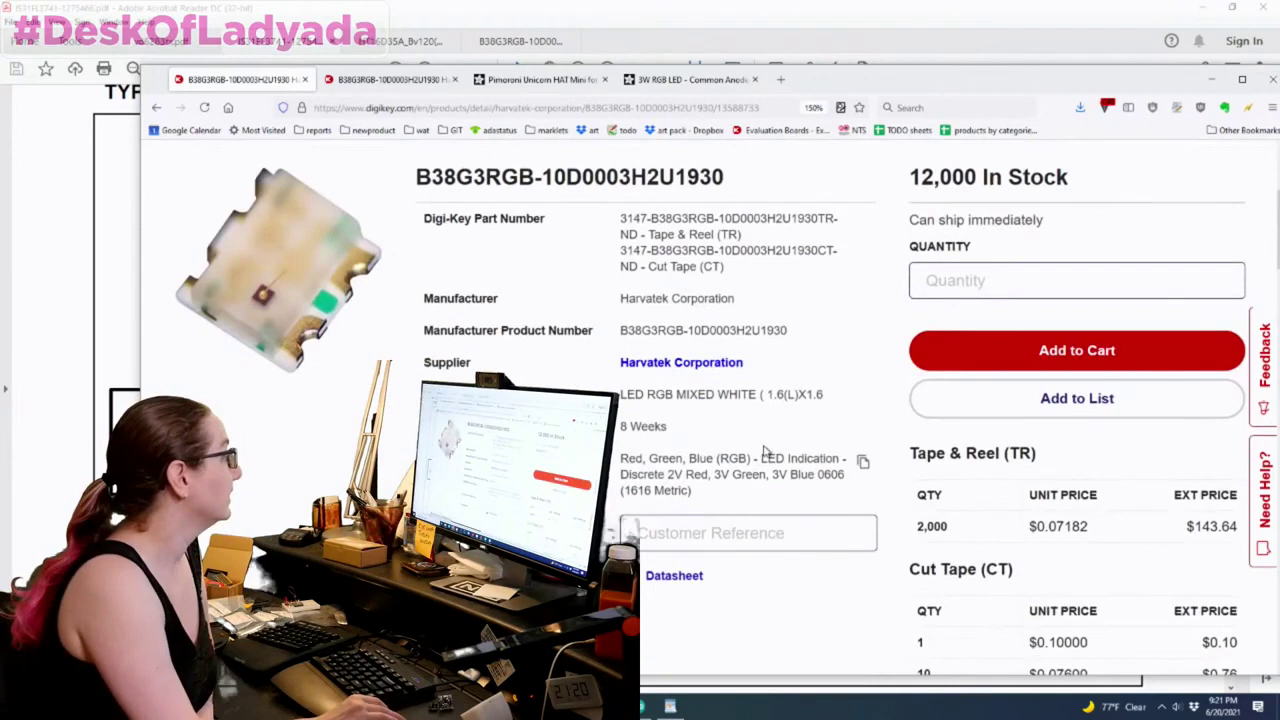
{"action": "left_click_drag", "start_coordinate": [759, 394], "coordinate": [685, 397]}
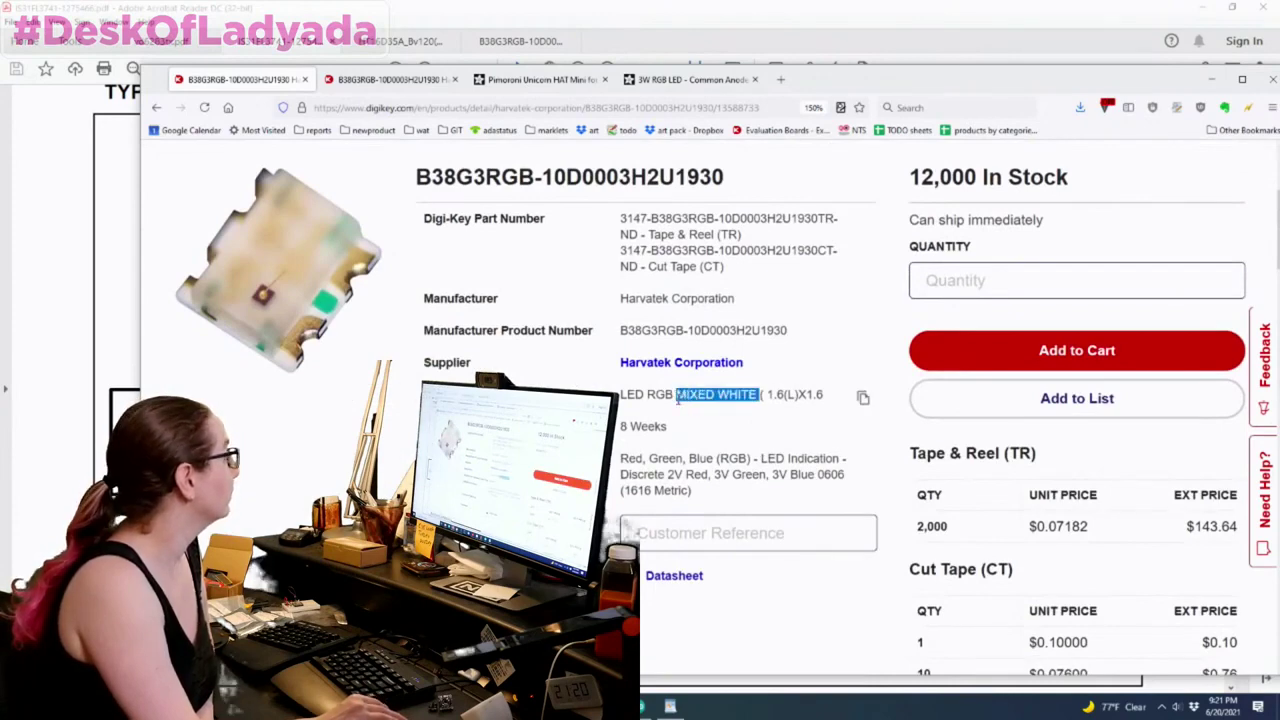
Step: Switch to the B38G3RGB-10D0003H2U1930 datasheet in Adobe Acrobat Reader and read from its first page to the Product Specifications on page 4
{"action": "left_click", "coordinate": [520, 41]}
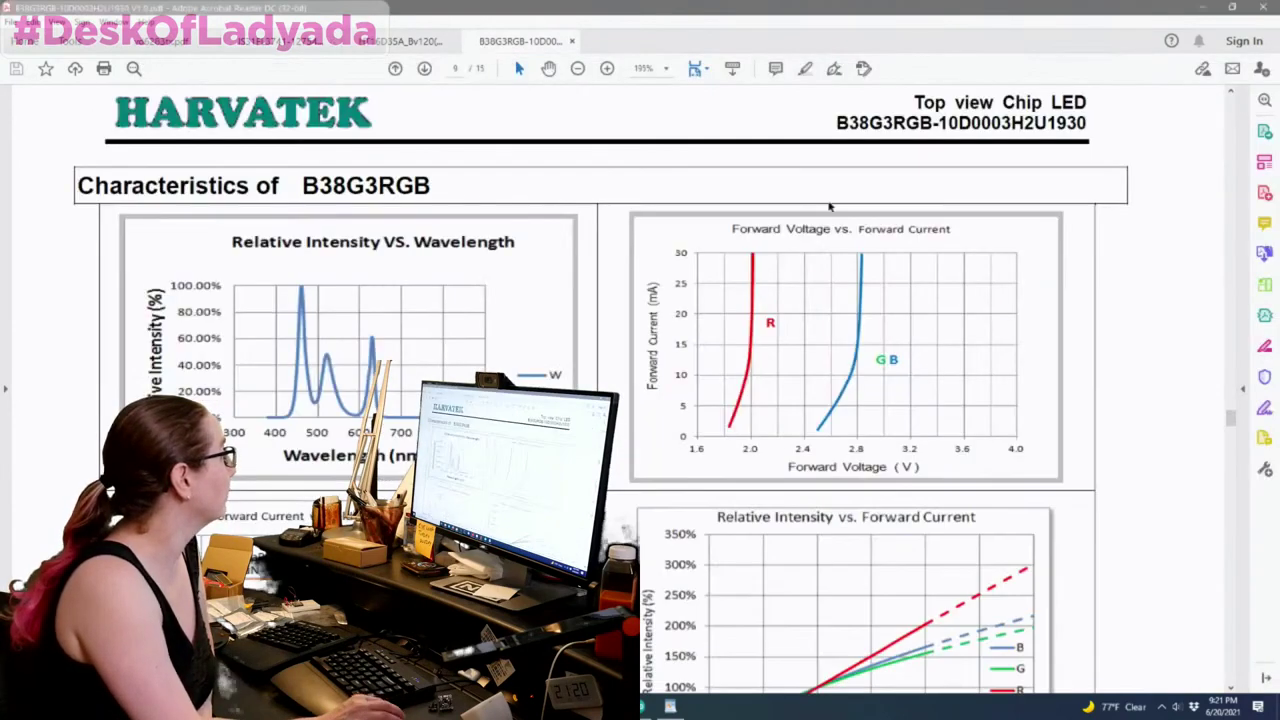
{"action": "left_click_drag", "start_coordinate": [1230, 428], "coordinate": [1263, 108]}
{"action": "scroll", "coordinate": [946, 329], "scroll_direction": "down", "scroll_amount": 15}
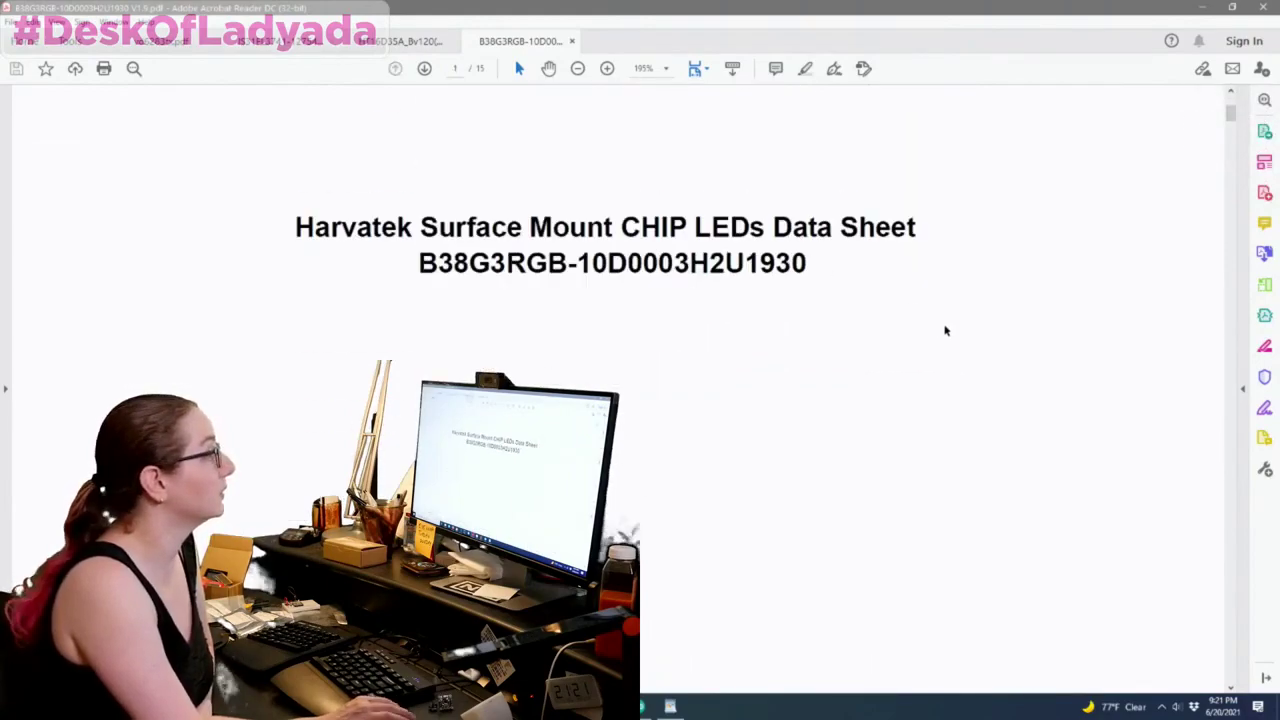
{"action": "scroll", "coordinate": [942, 330], "scroll_direction": "down", "scroll_amount": 20}
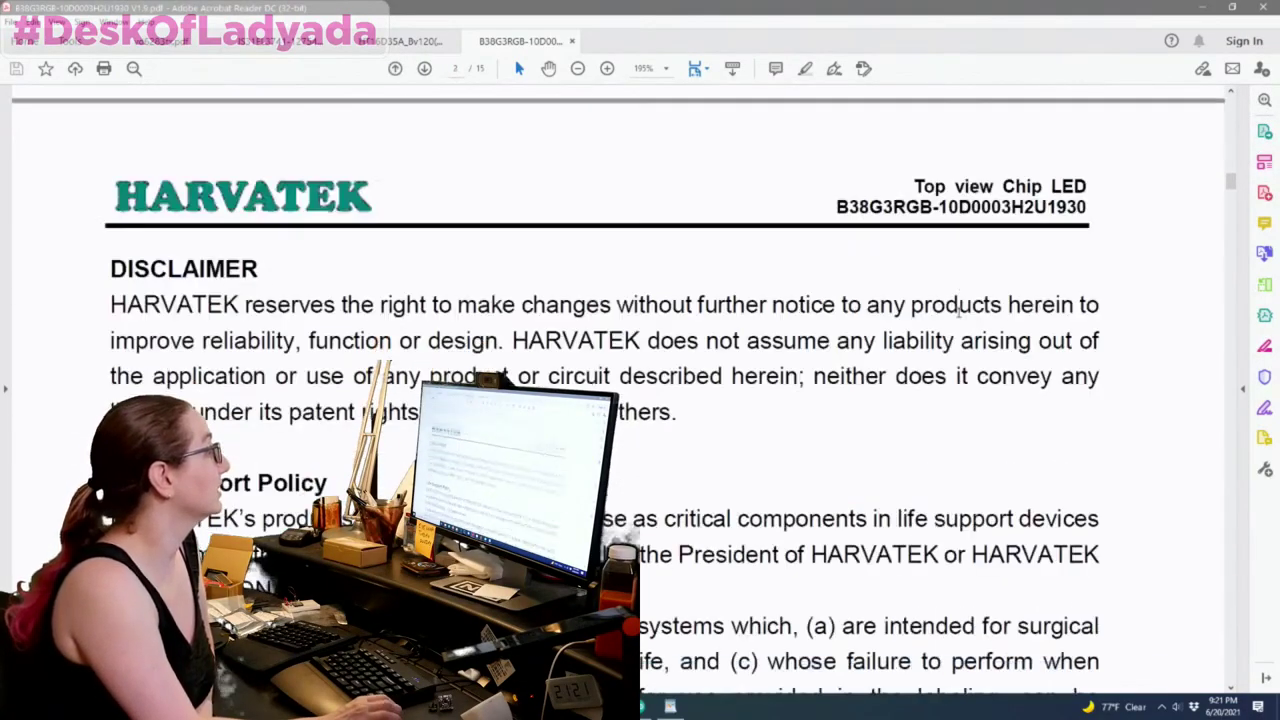
{"action": "scroll", "coordinate": [962, 299], "scroll_direction": "down", "scroll_amount": 10}
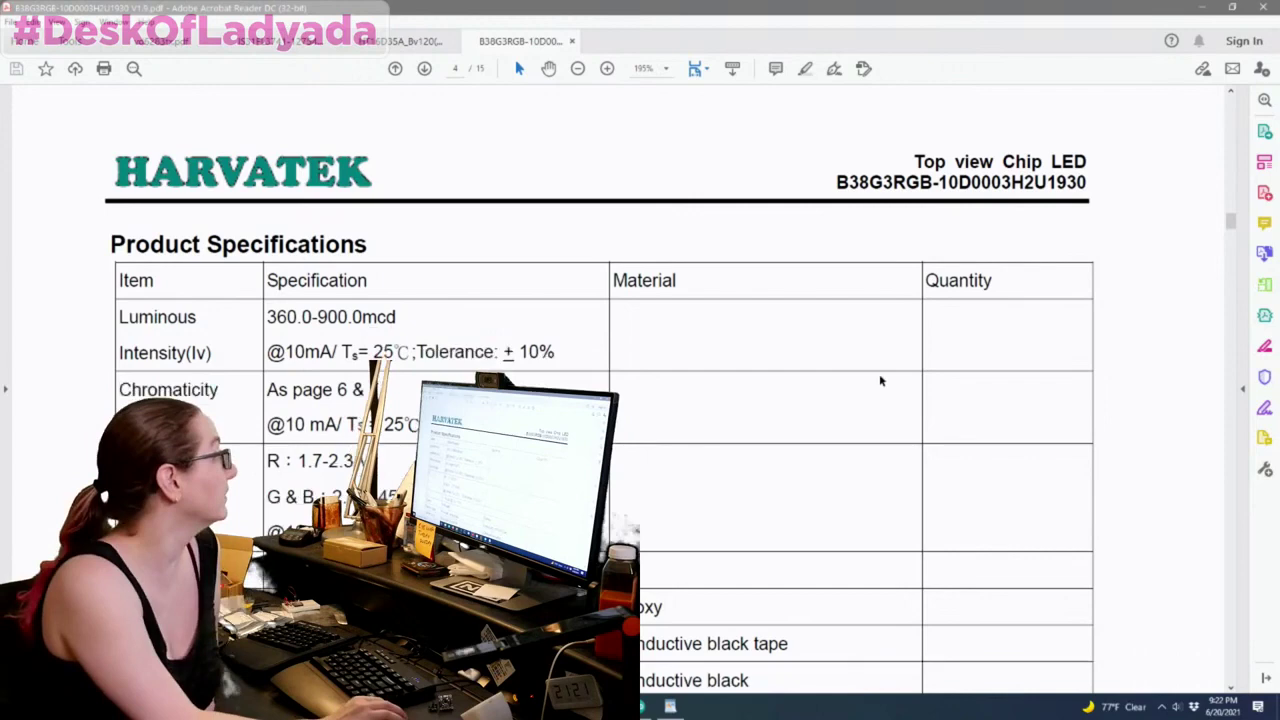
{"action": "scroll", "coordinate": [880, 381], "scroll_direction": "down", "scroll_amount": 2}
{"action": "scroll", "coordinate": [883, 380], "scroll_direction": "up", "scroll_amount": 5}
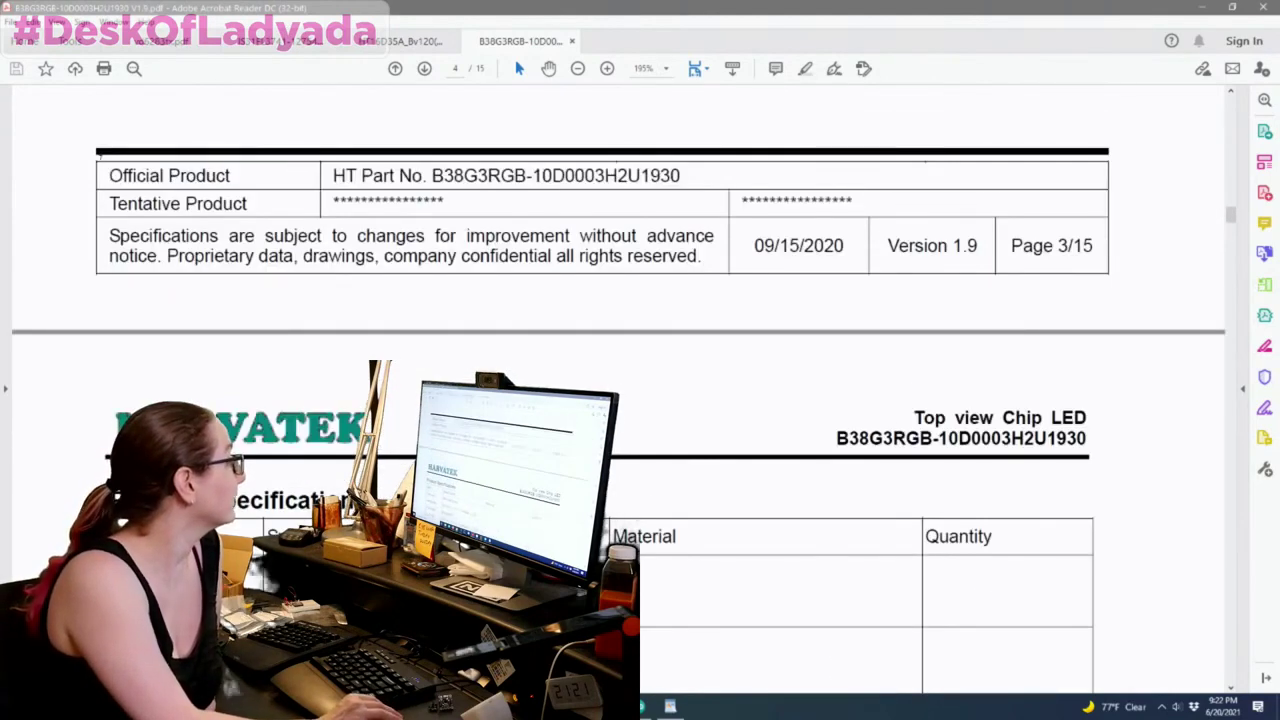
Step: Switch back to the browser and view the B38G3RGB-10D0003H2U1930 product overview on Digi-Key
{"action": "key", "text": "alt+Tab"}
{"action": "scroll", "coordinate": [760, 400], "scroll_direction": "down", "scroll_amount": 1}
{"action": "scroll", "coordinate": [760, 400], "scroll_direction": "up", "scroll_amount": 2}
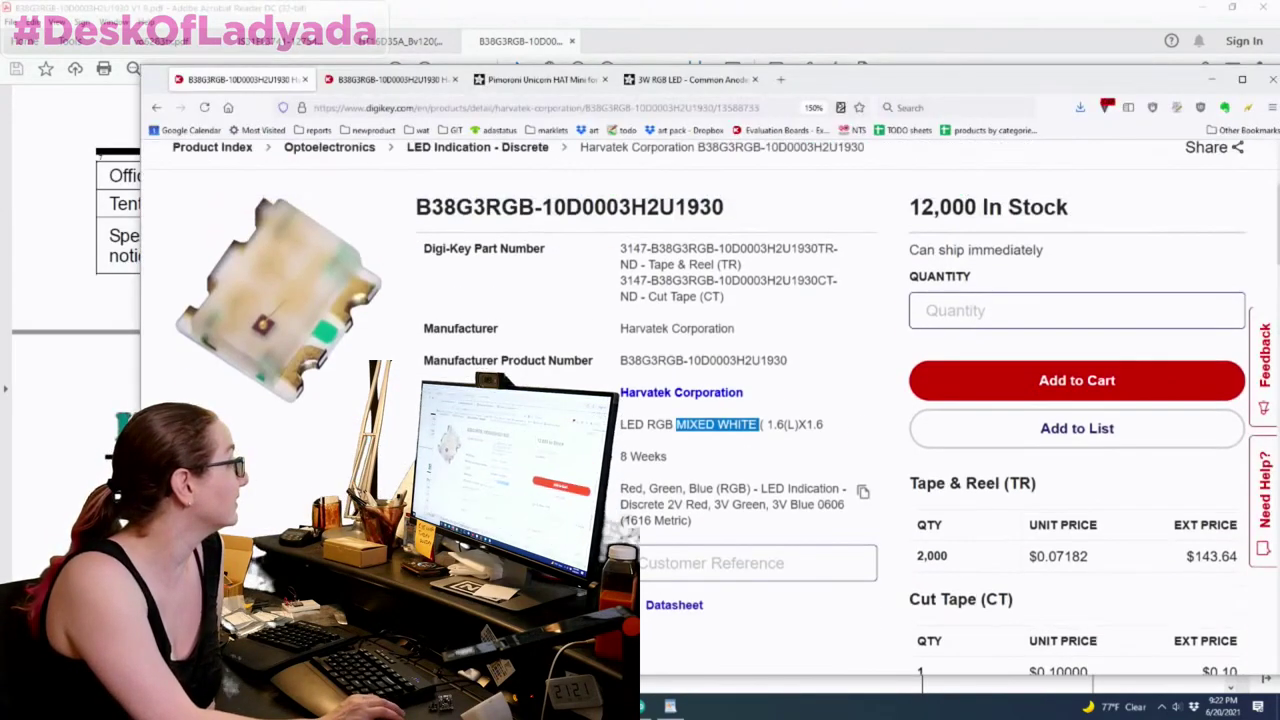